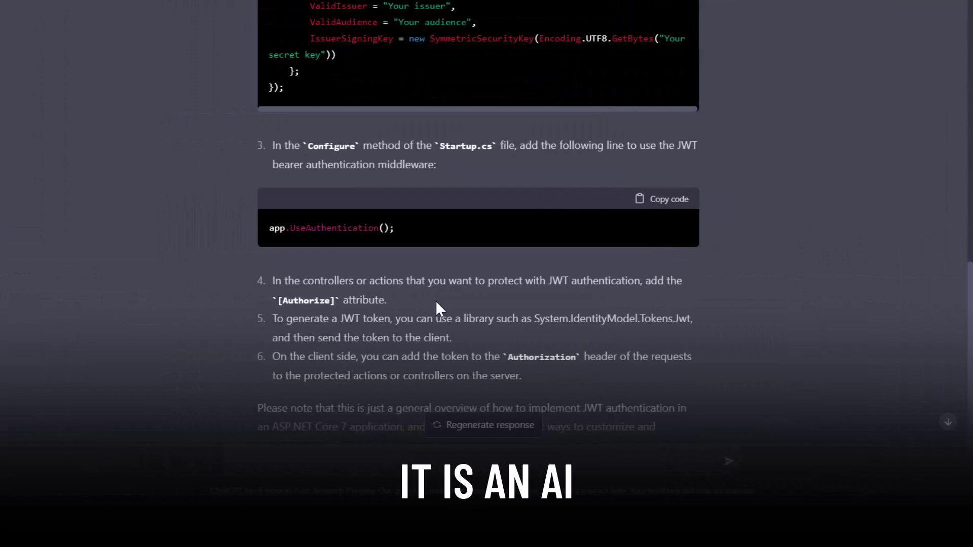
Step: Ask ChatGPT "what is a jwt token" in a new conversation
scroll(436, 303, down, 2)
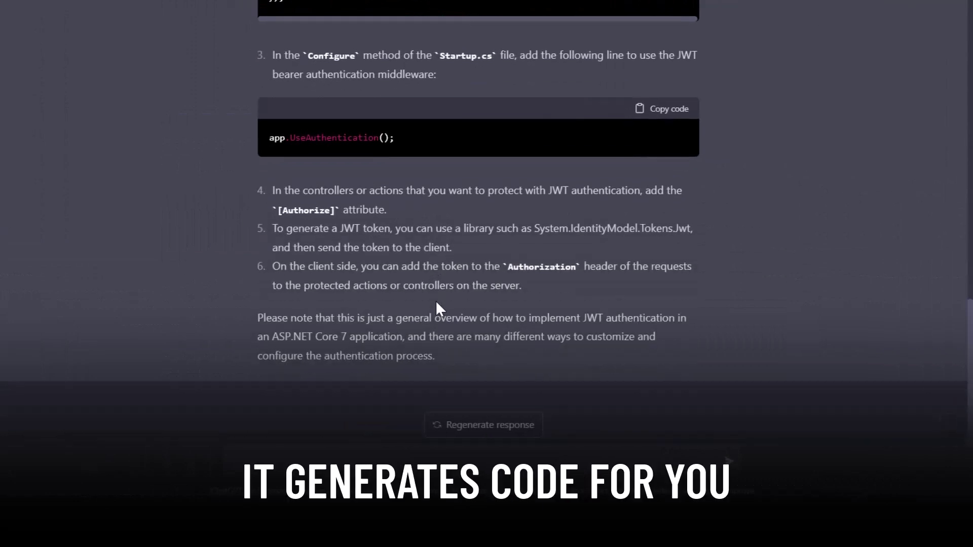
scroll(436, 303, up, 8)
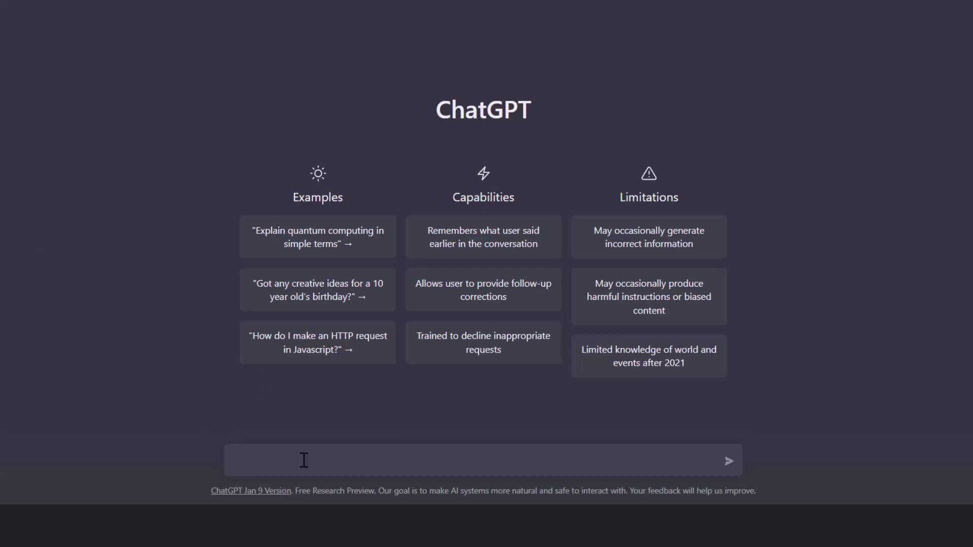
text(what is a jwt token)
key(Return)
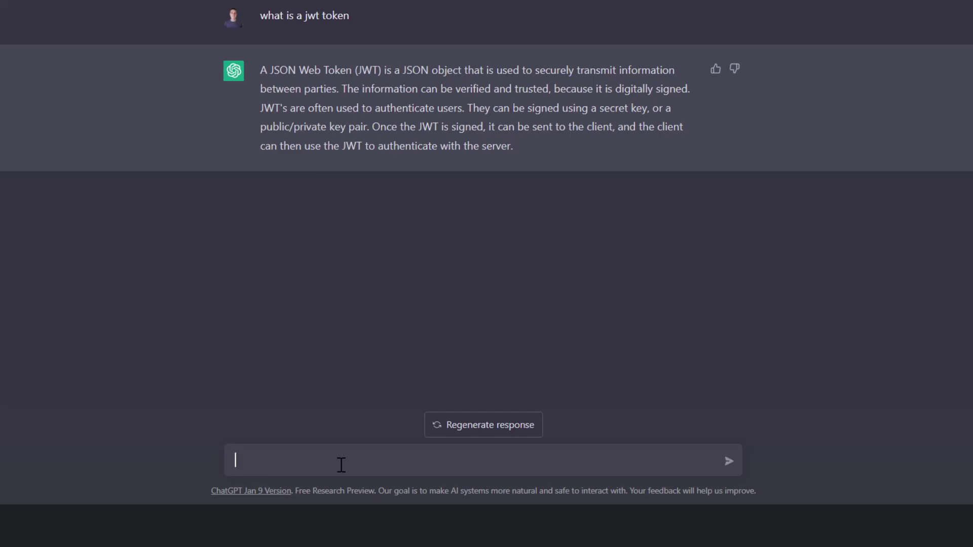
Step: Ask the follow-up "How could I use JWT in an ASP.NET Core 7 application"
text(How could I use JWT in an )
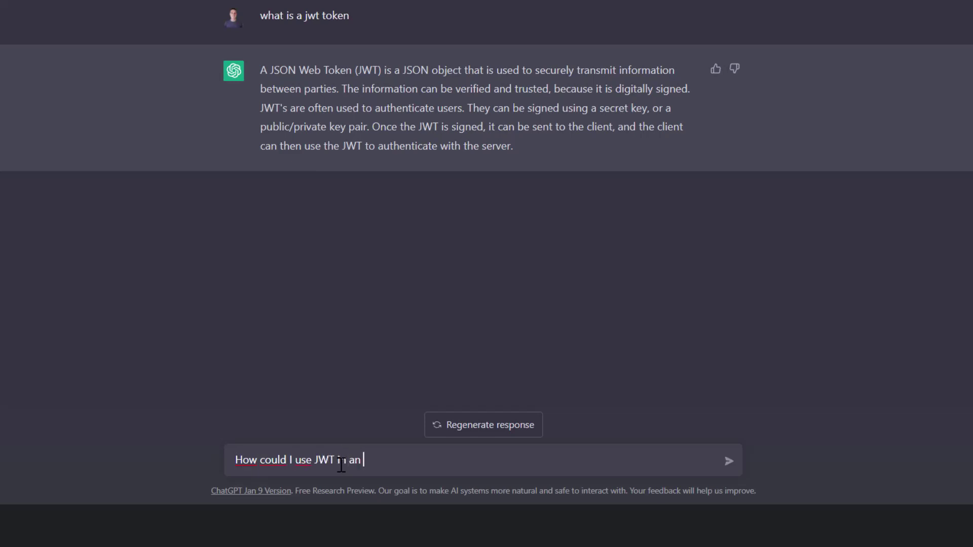
text(ASP.NET Core 7 application)
key(Return)
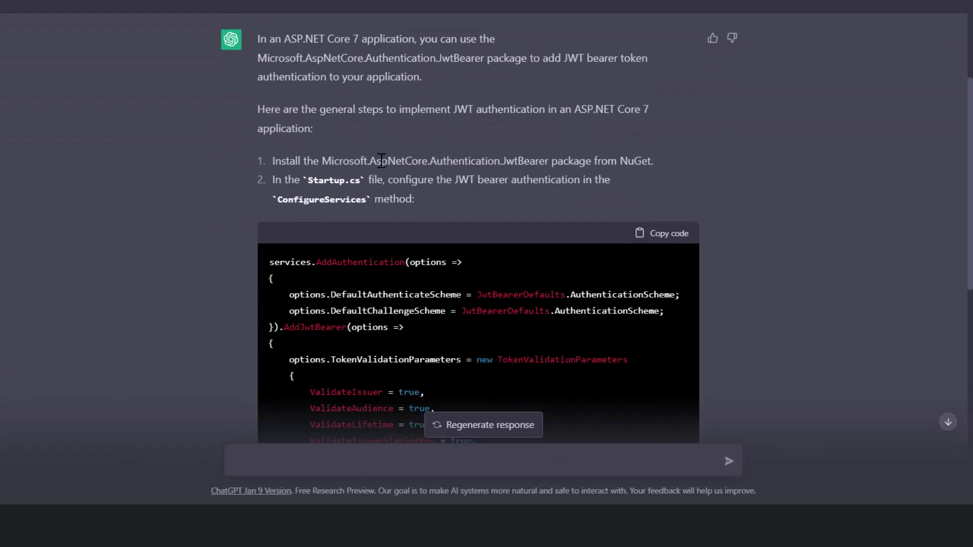
Step: Review step 2 of the ASP.NET Core 7 answer, briefly highlighting the Startup.cs file name
scroll(488, 146, down, 2)
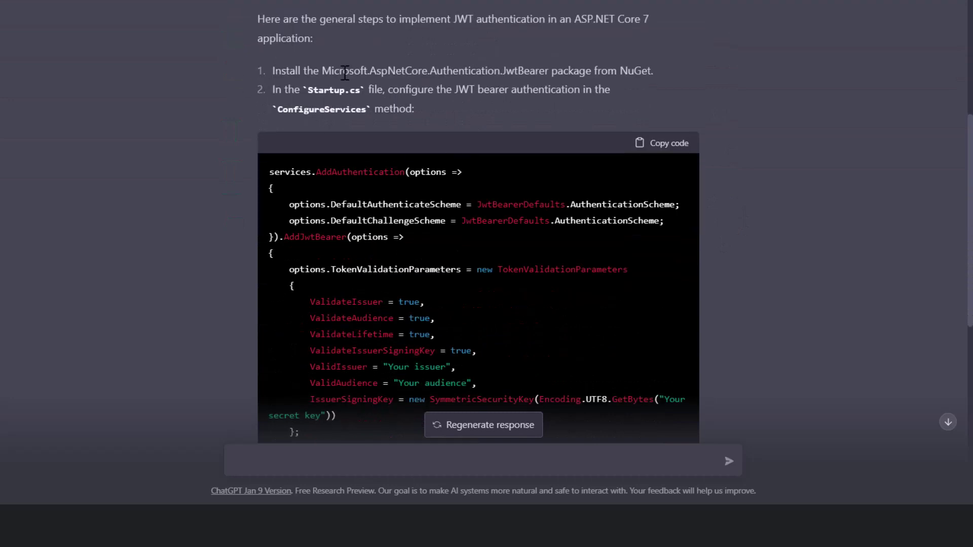
scroll(248, 89, down, 2)
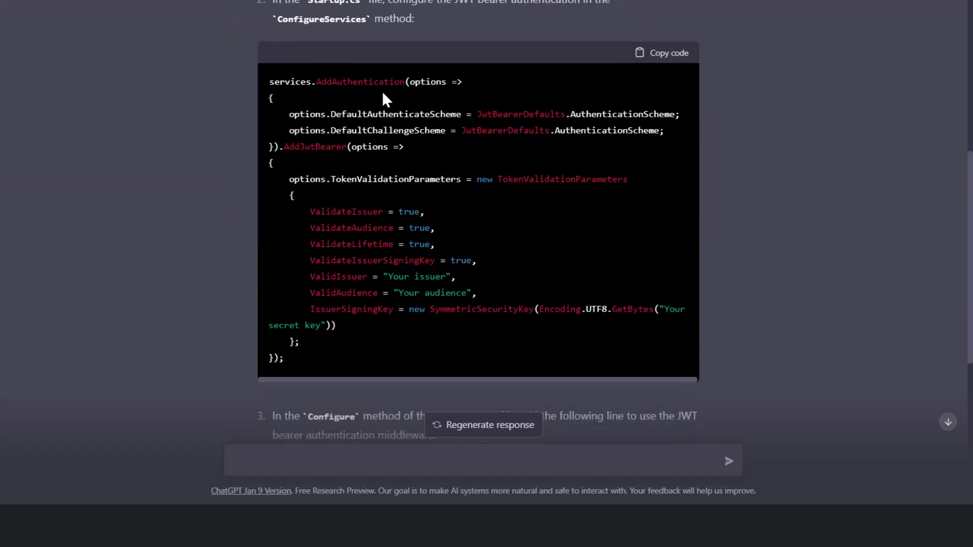
scroll(366, 183, up, 4)
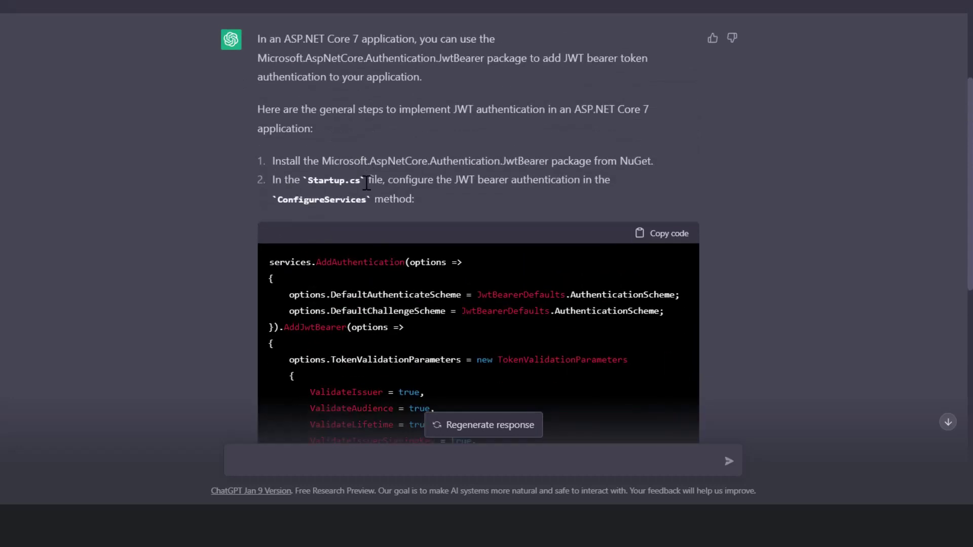
drag(360, 178, 304, 180)
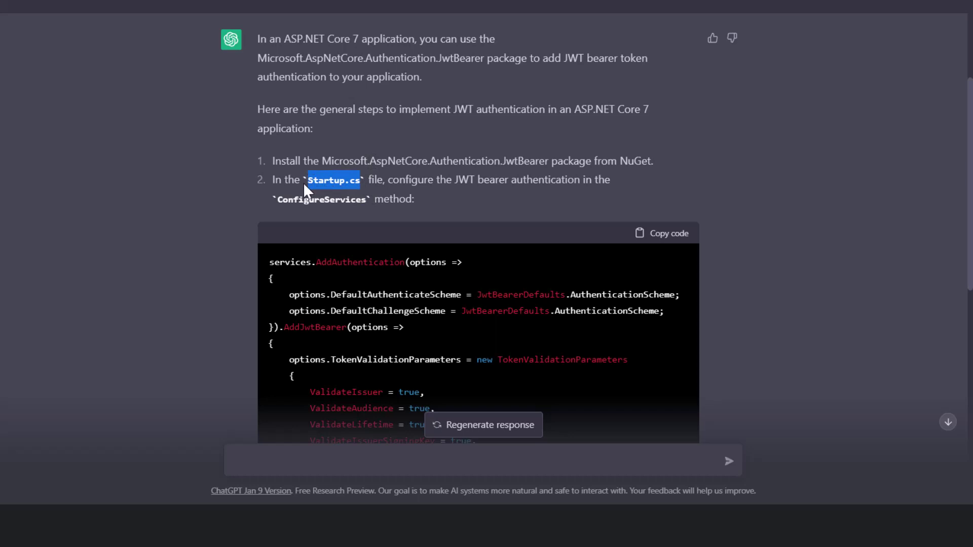
click(519, 175)
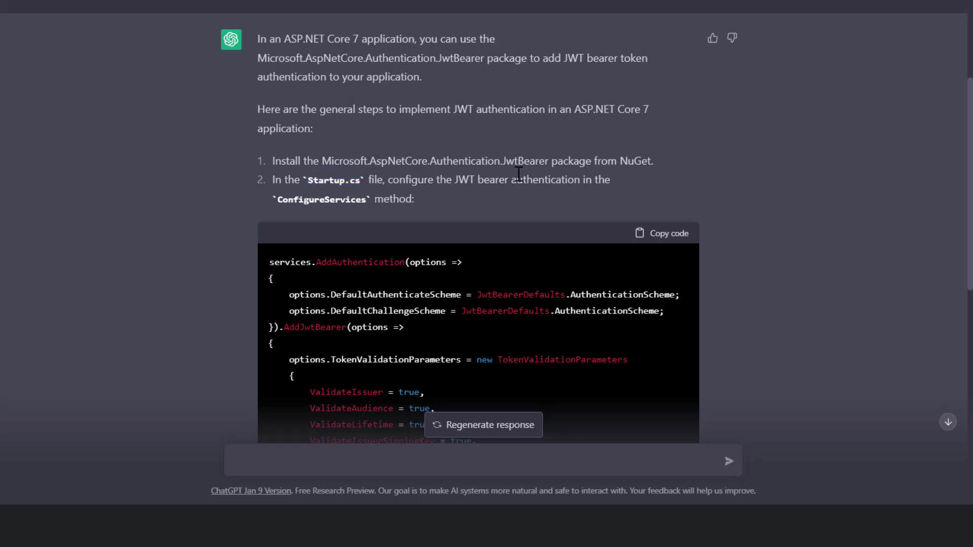
Step: Read through all six steps, from installing JwtBearer to sending the token in the Authorization header
scroll(232, 193, down, 6)
scroll(304, 188, up, 2)
scroll(367, 168, down, 6)
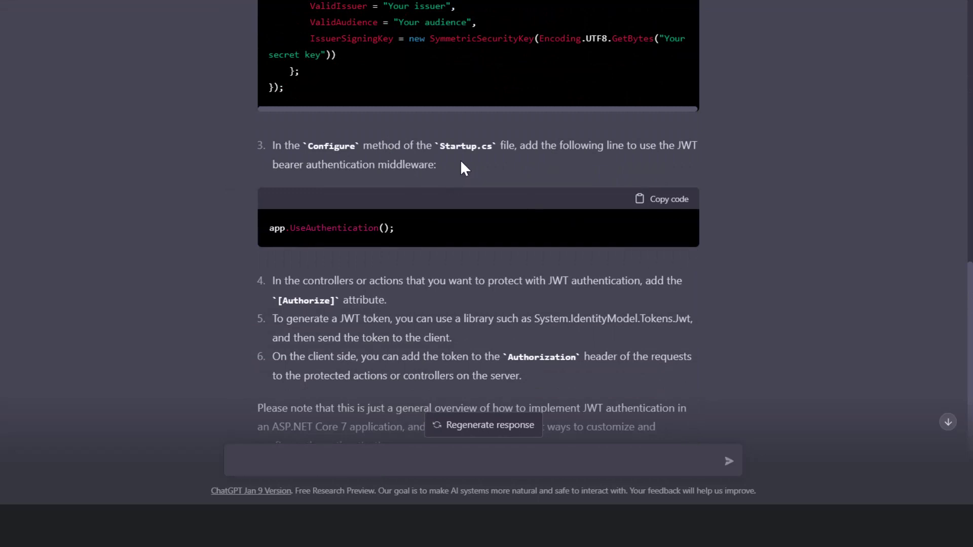
scroll(375, 187, down, 2)
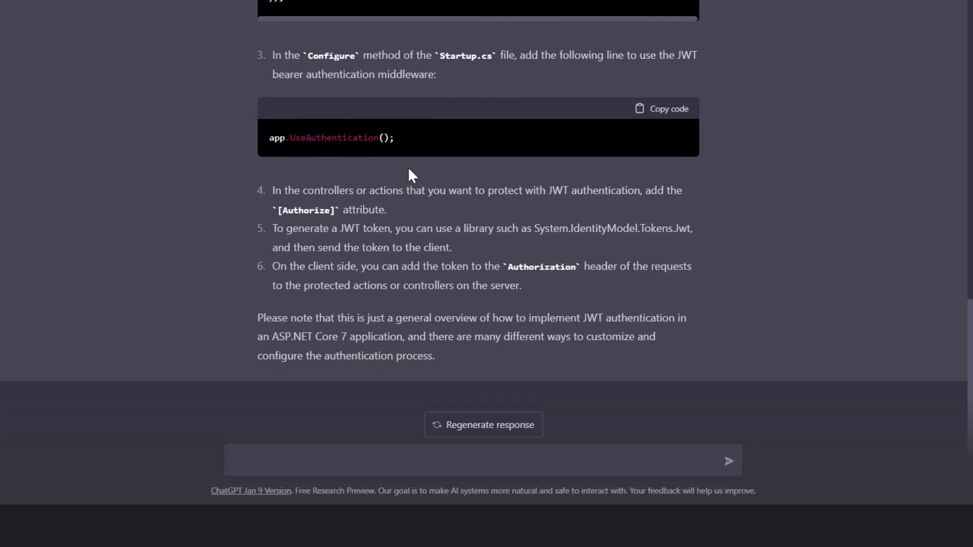
scroll(408, 166, up, 8)
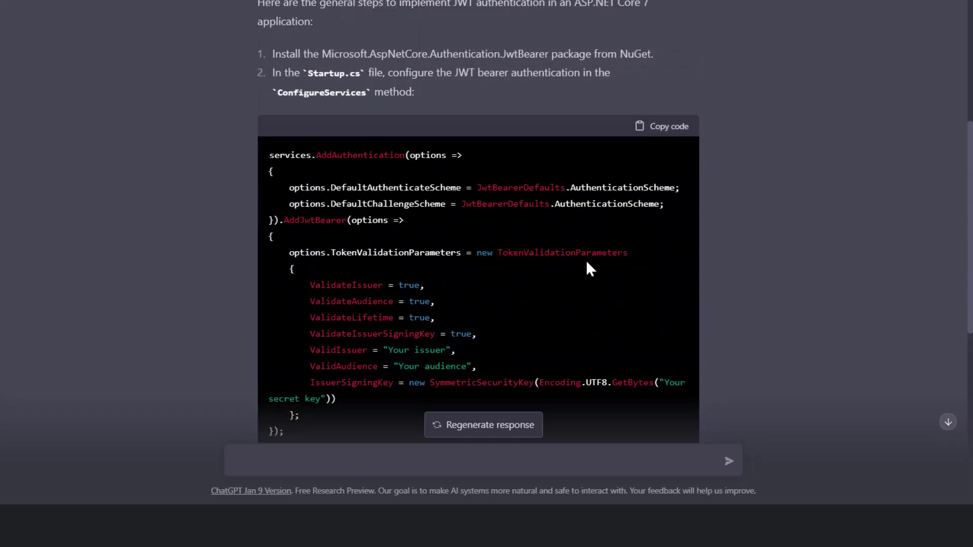
scroll(440, 190, up, 1)
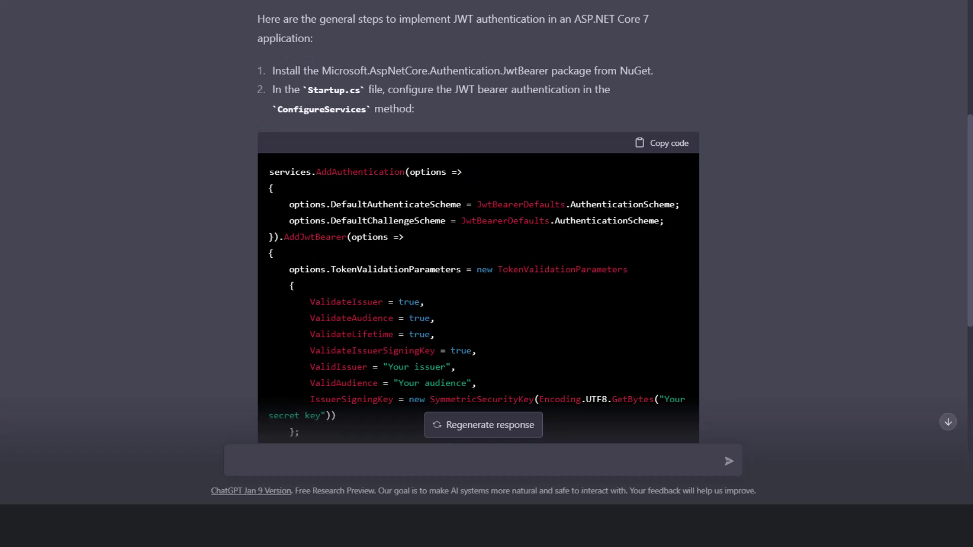
scroll(572, 193, down, 4)
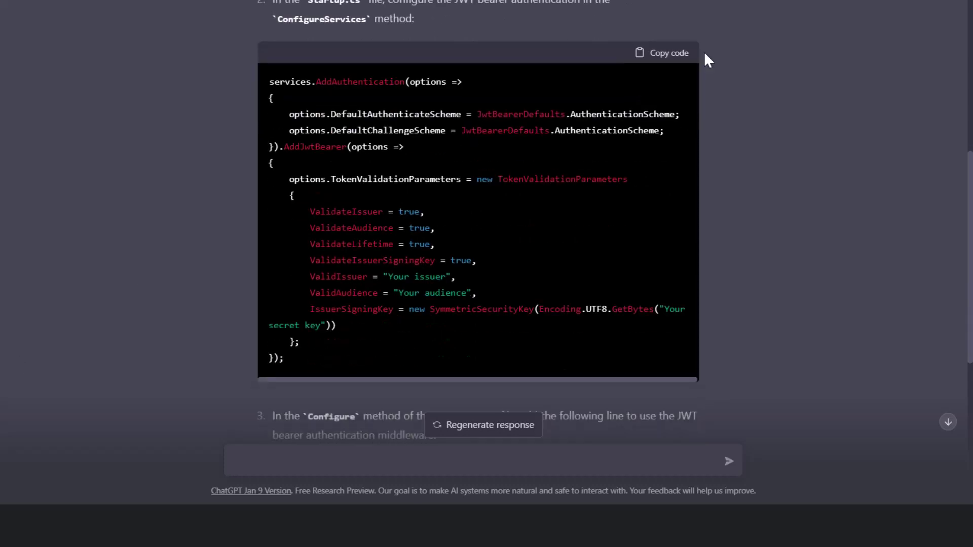
scroll(502, 252, up, 2)
scroll(381, 237, up, 2)
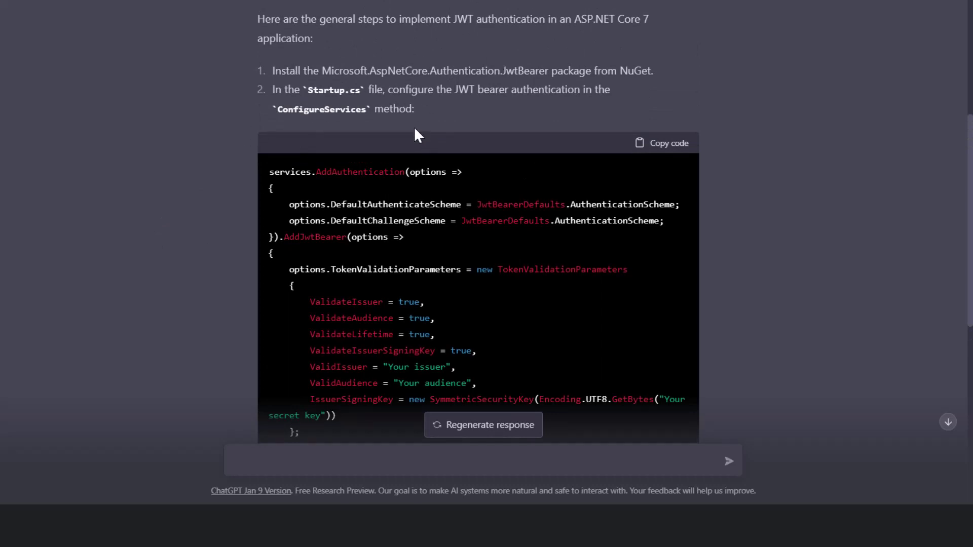
scroll(439, 200, down, 2)
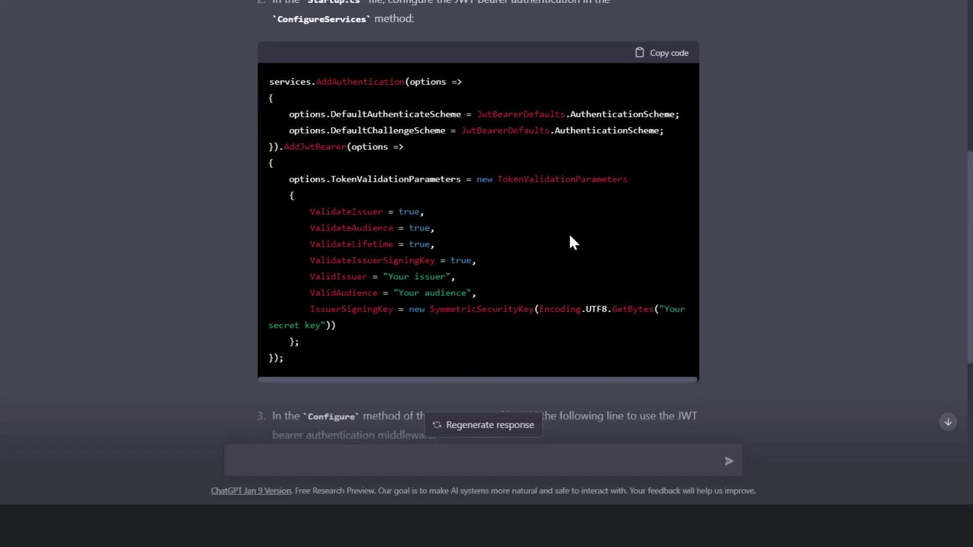
scroll(569, 233, down, 5)
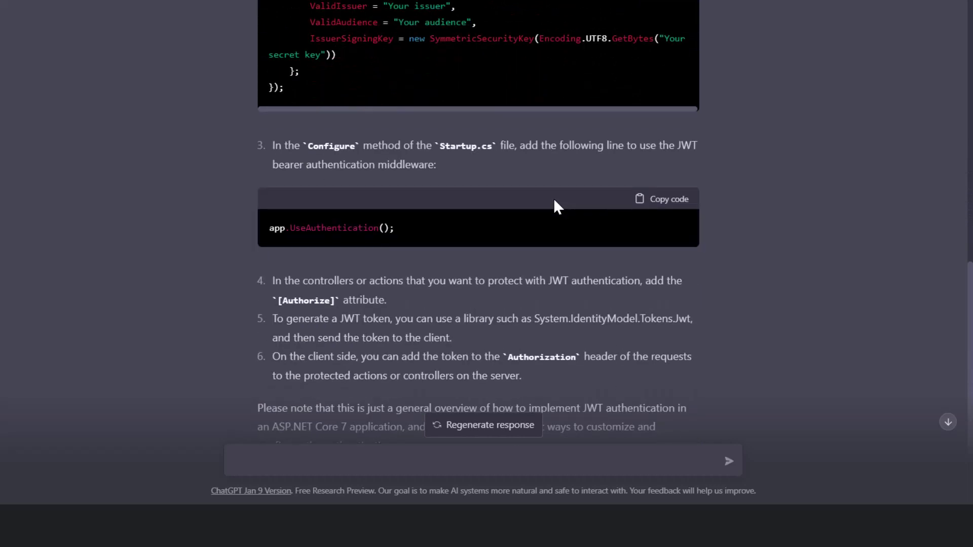
scroll(555, 201, down, 2)
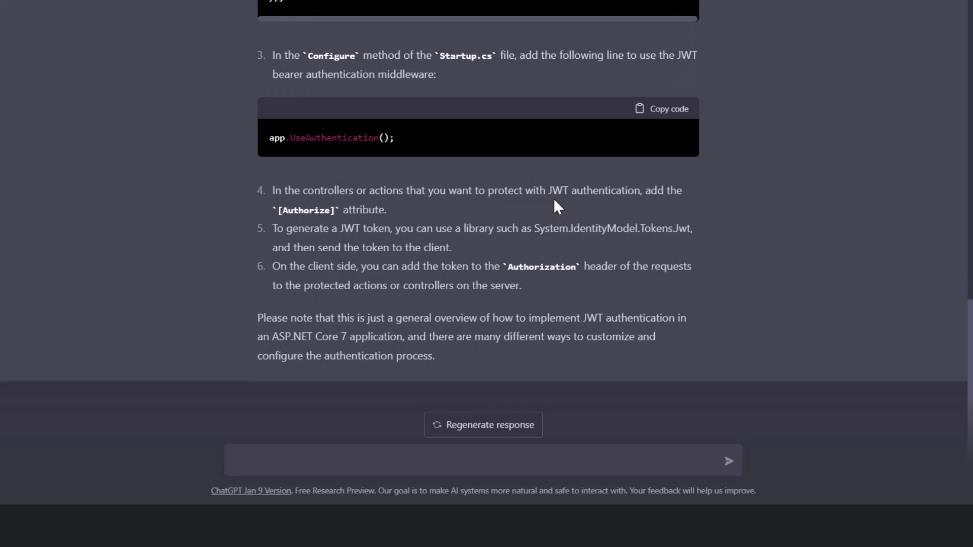
scroll(555, 200, up, 5)
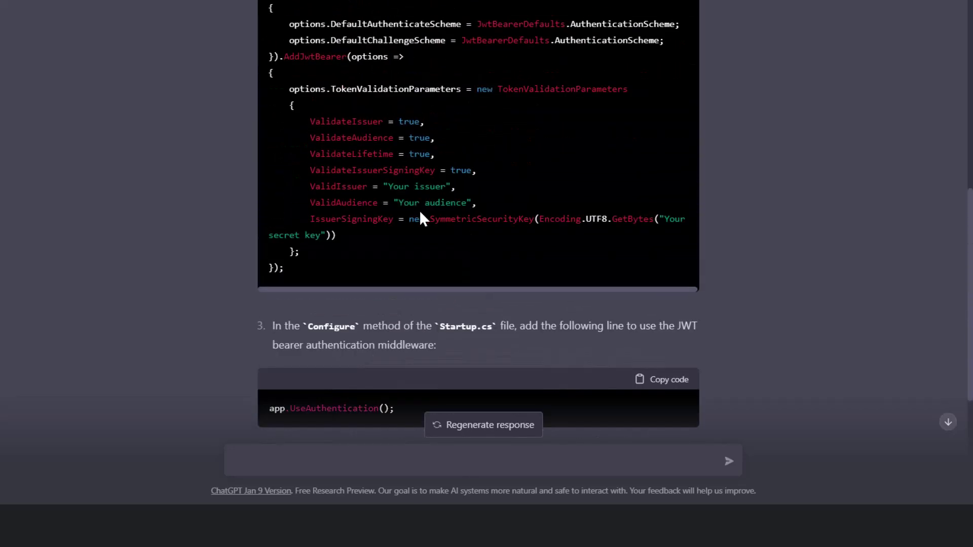
scroll(420, 213, up, 2)
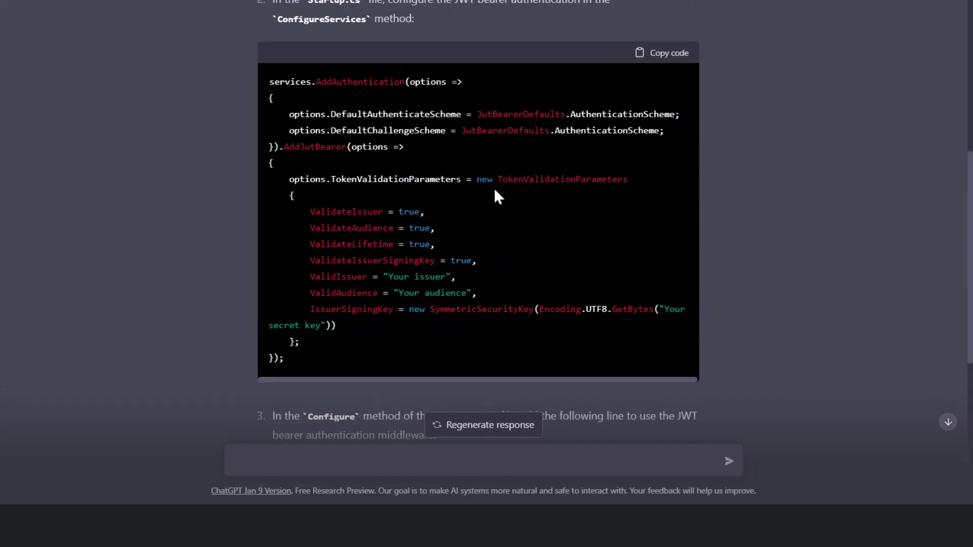
scroll(478, 238, up, 4)
scroll(478, 238, down, 2)
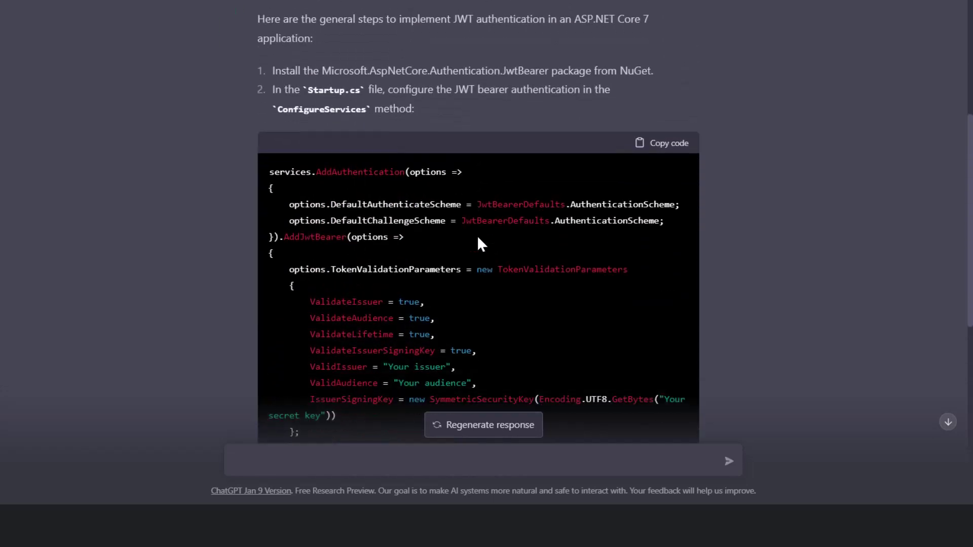
scroll(478, 239, up, 2)
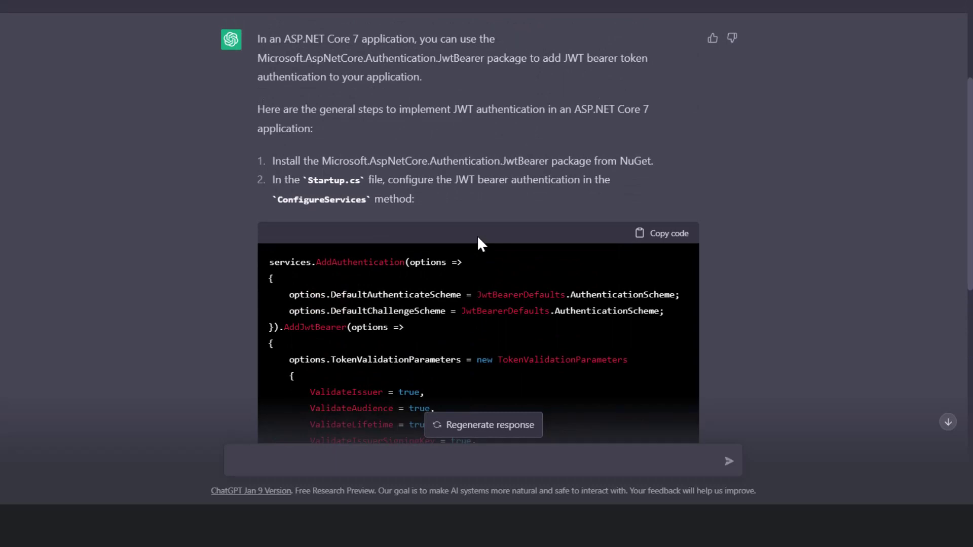
scroll(478, 238, down, 2)
scroll(435, 241, down, 2)
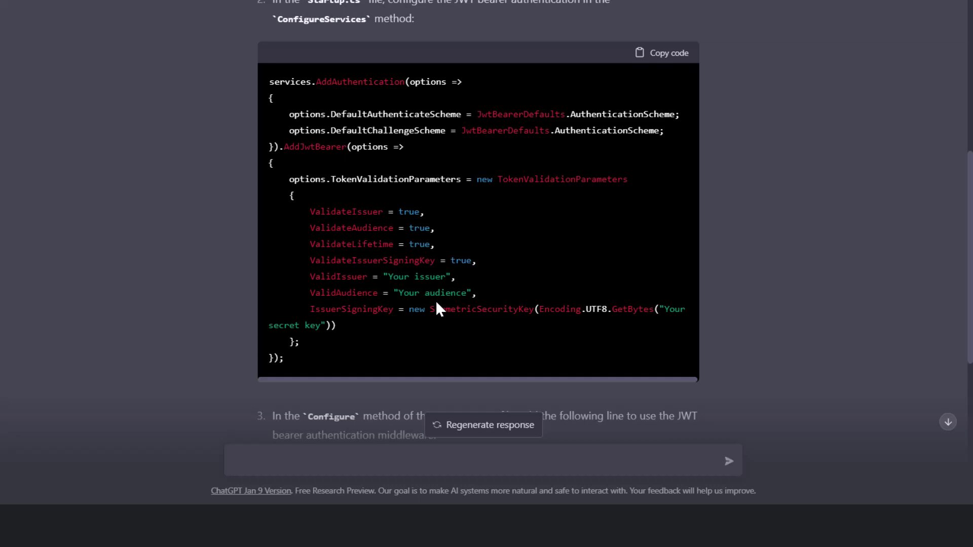
scroll(437, 303, down, 5)
scroll(437, 307, down, 2)
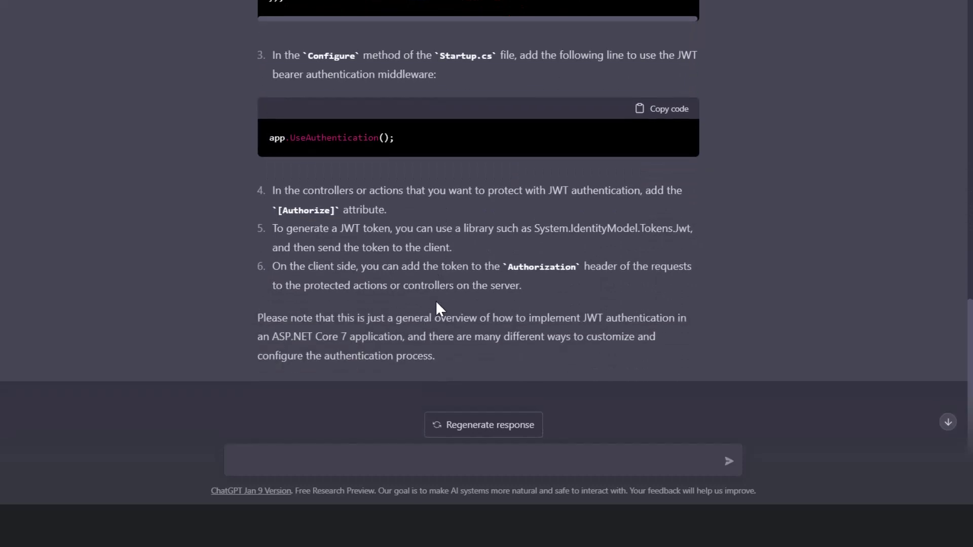
scroll(436, 303, up, 7)
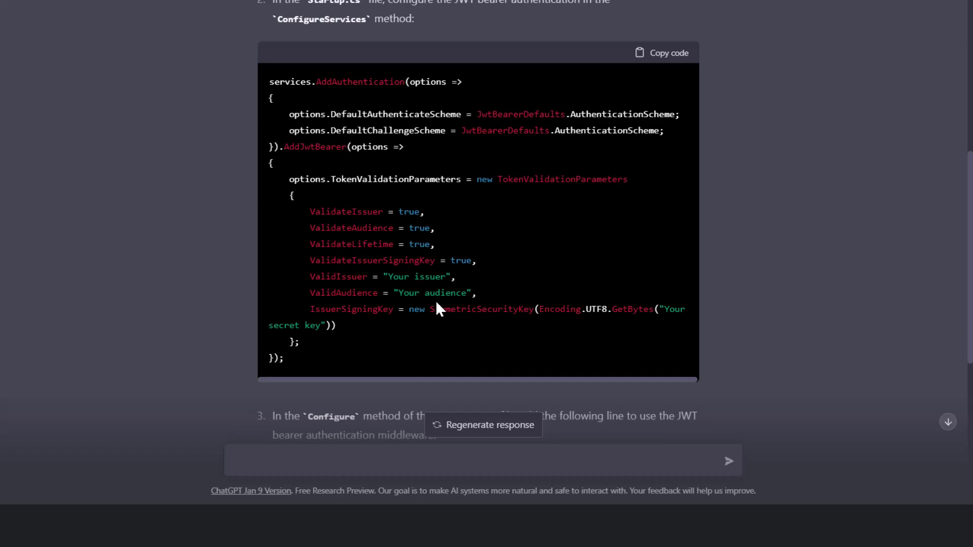
scroll(441, 292, down, 3)
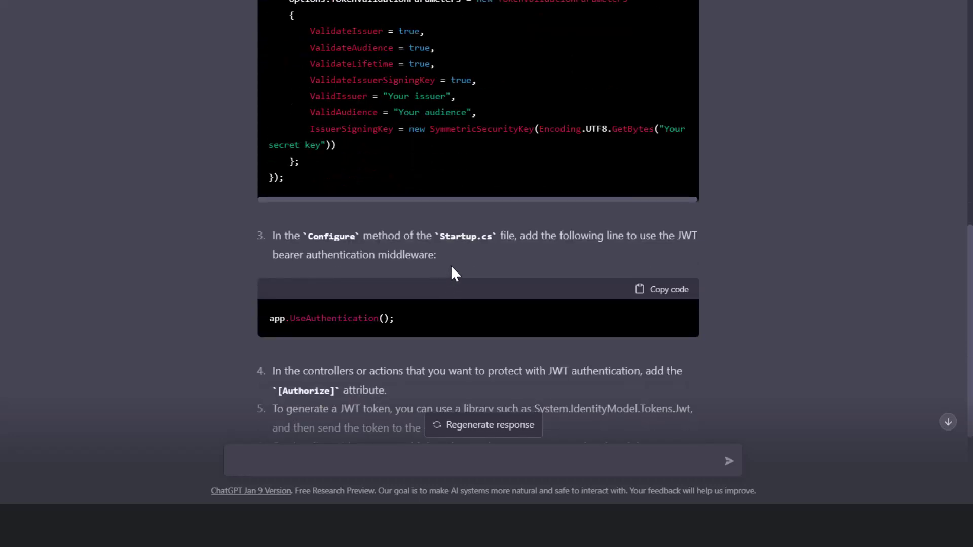
scroll(450, 264, up, 1)
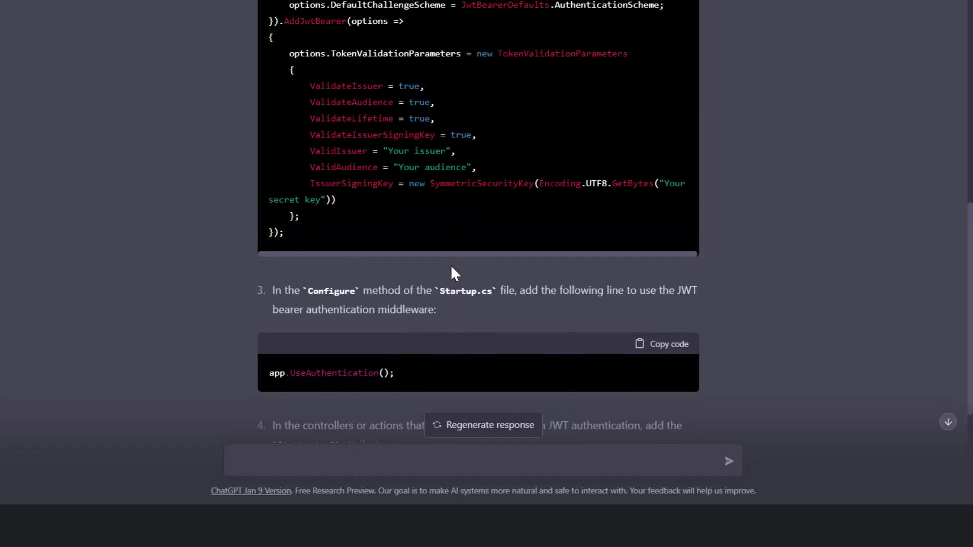
scroll(451, 265, down, 3)
scroll(452, 272, up, 3)
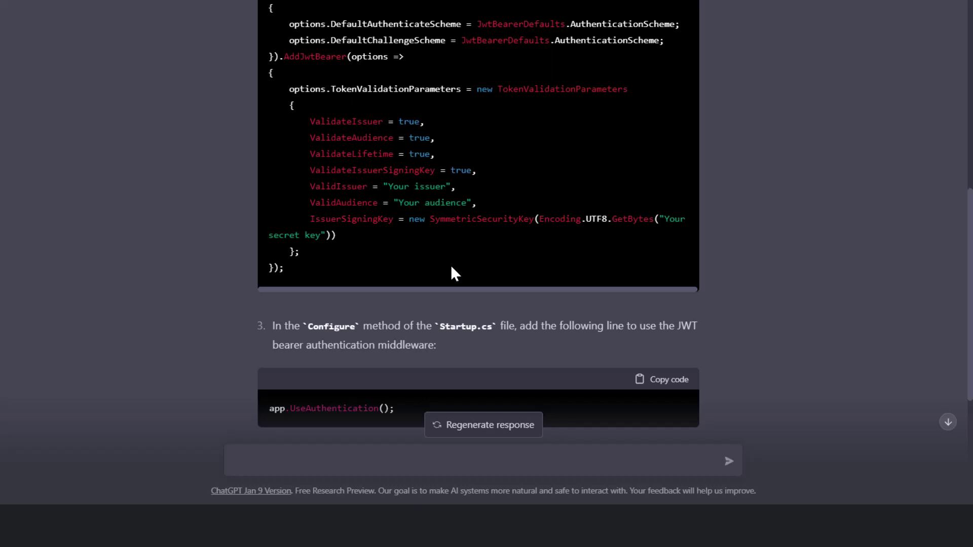
scroll(452, 267, down, 4)
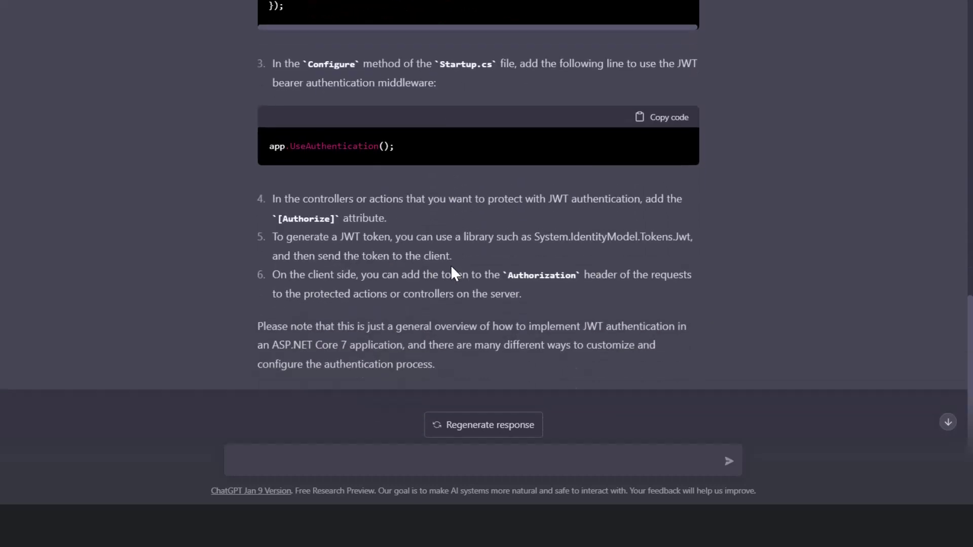
scroll(451, 267, up, 4)
scroll(451, 273, up, 2)
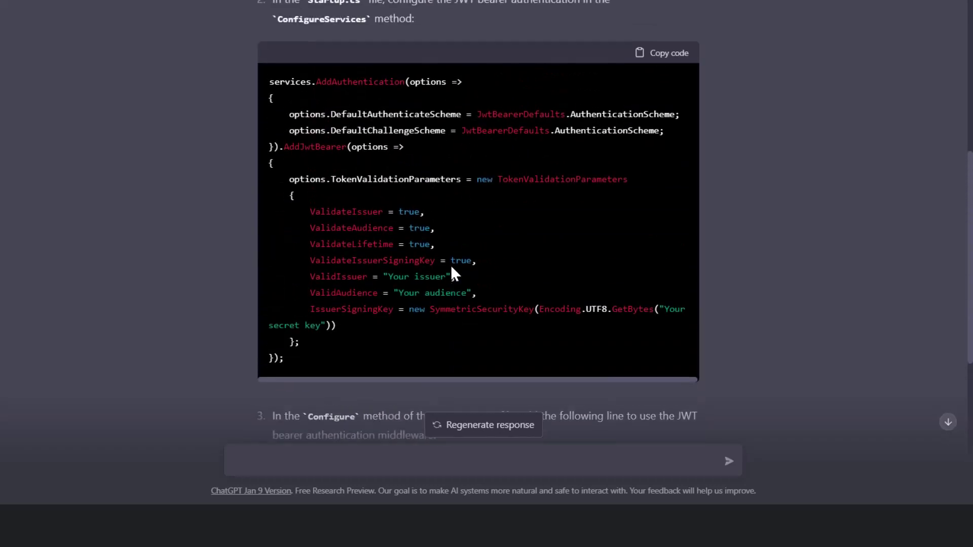
scroll(442, 156, up, 3)
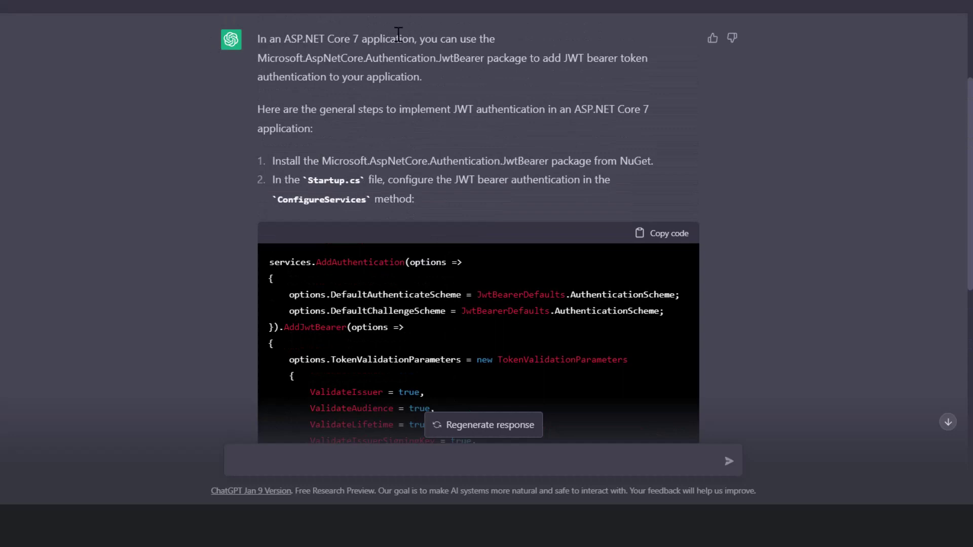
scroll(354, 100, down, 3)
scroll(454, 179, down, 6)
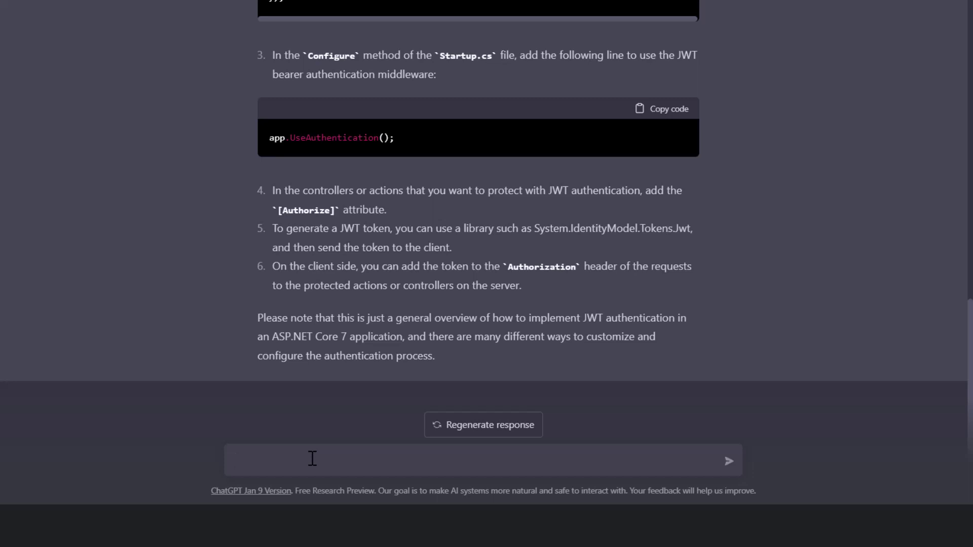
Step: Ask ChatGPT "Please show code for jwt validation in c#", fixing the spacing typo first
text(Please show code for jwt validation inc#)
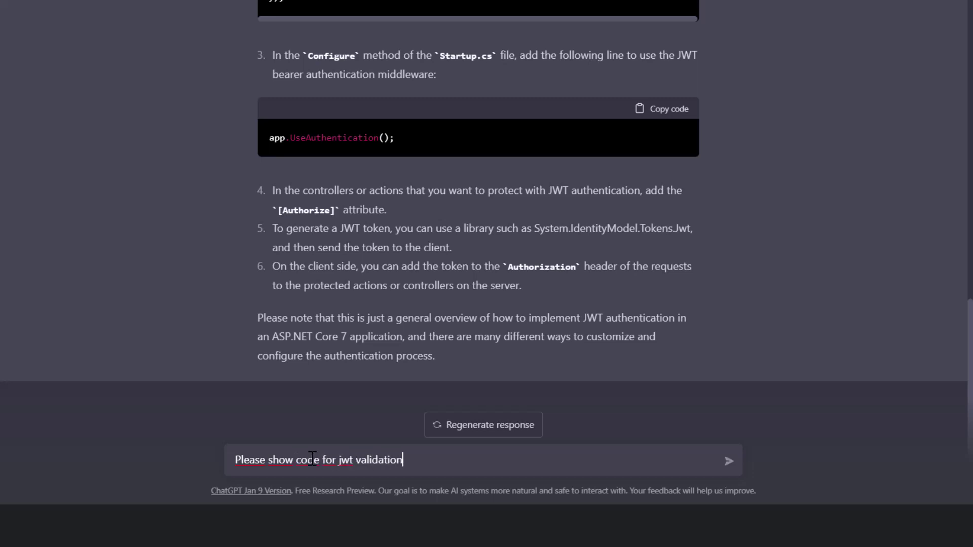
key(BackSpace)
key(BackSpace)
text(c#)
key(Return)
scroll(533, 310, up, 4)
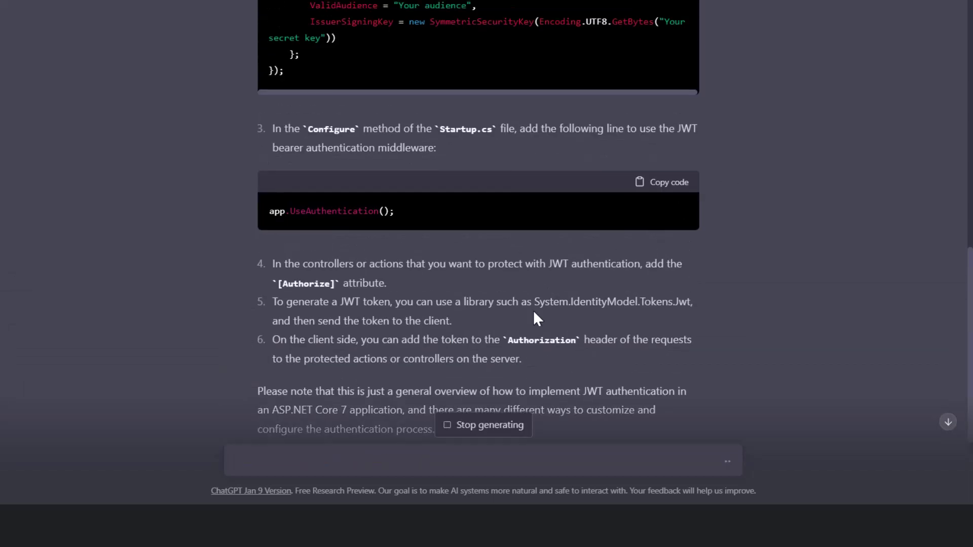
scroll(588, 244, up, 8)
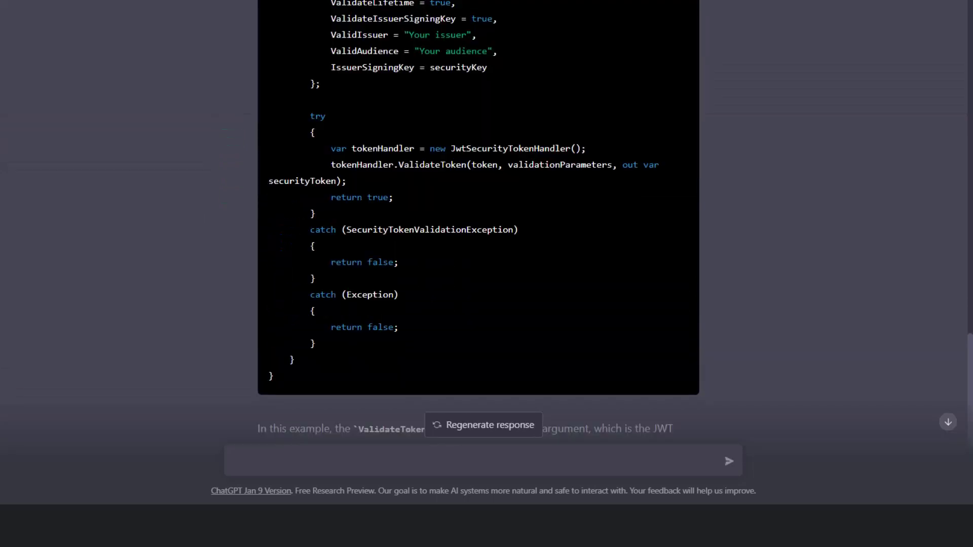
Step: Highlight the string token parameter of the ValidateToken method, then deselect it
scroll(677, 215, up, 4)
scroll(617, 210, up, 2)
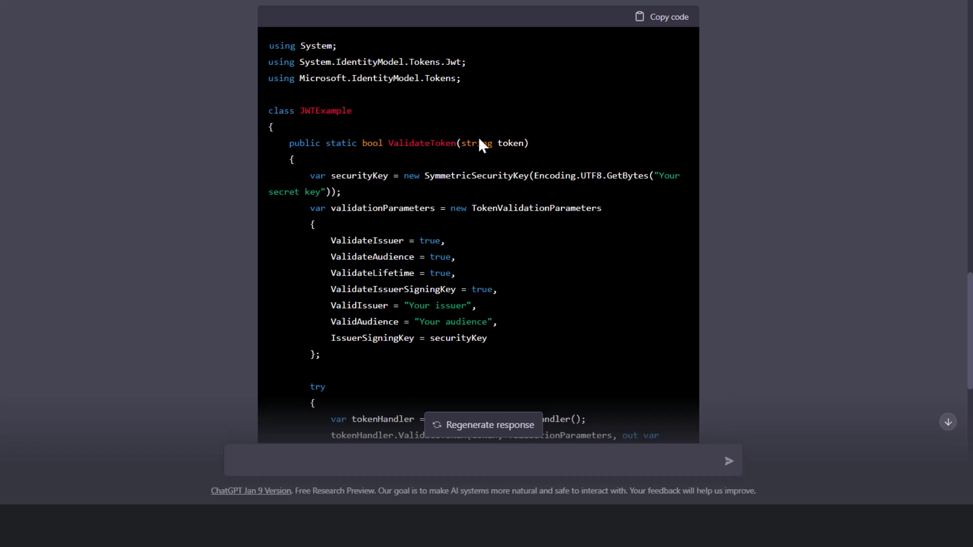
drag(461, 143, 524, 147)
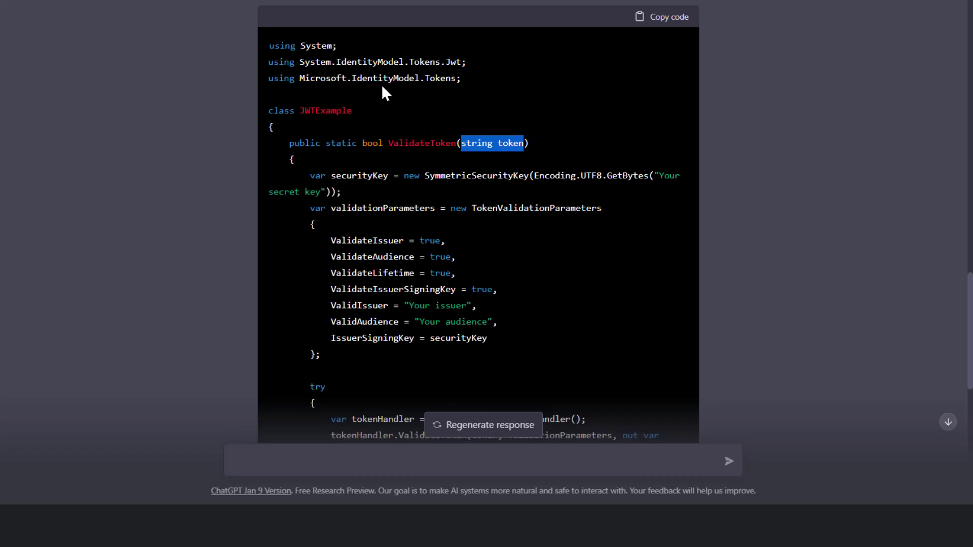
click(418, 86)
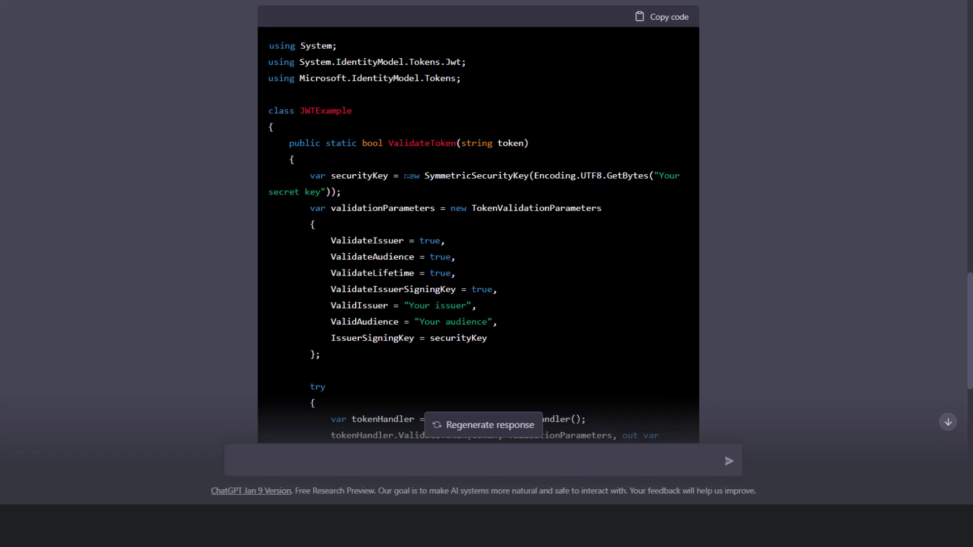
Step: Select a block of ValidateToken code lines, then read on to the KeyVault advice
scroll(443, 187, down, 4)
scroll(506, 156, up, 2)
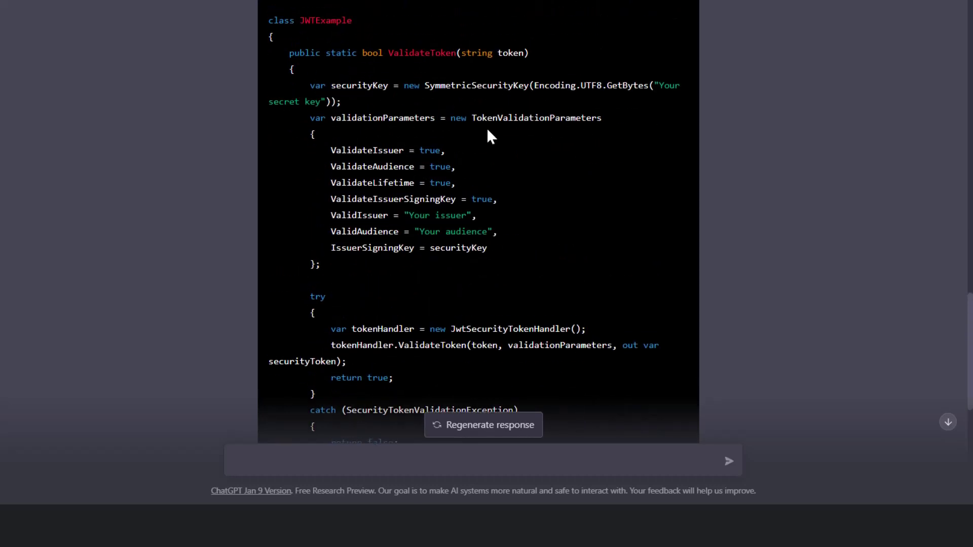
drag(329, 299, 324, 102)
click(486, 135)
scroll(486, 136, down, 3)
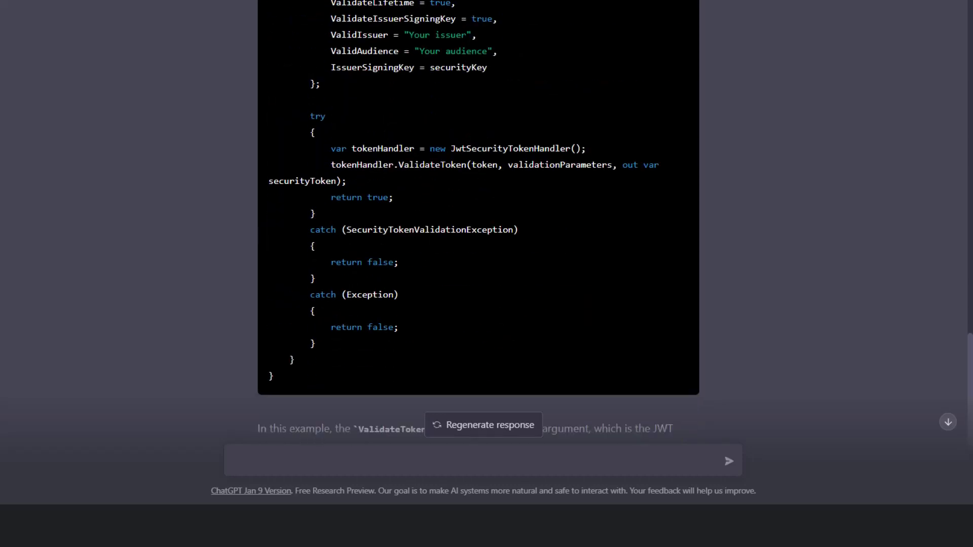
scroll(478, 222, up, 2)
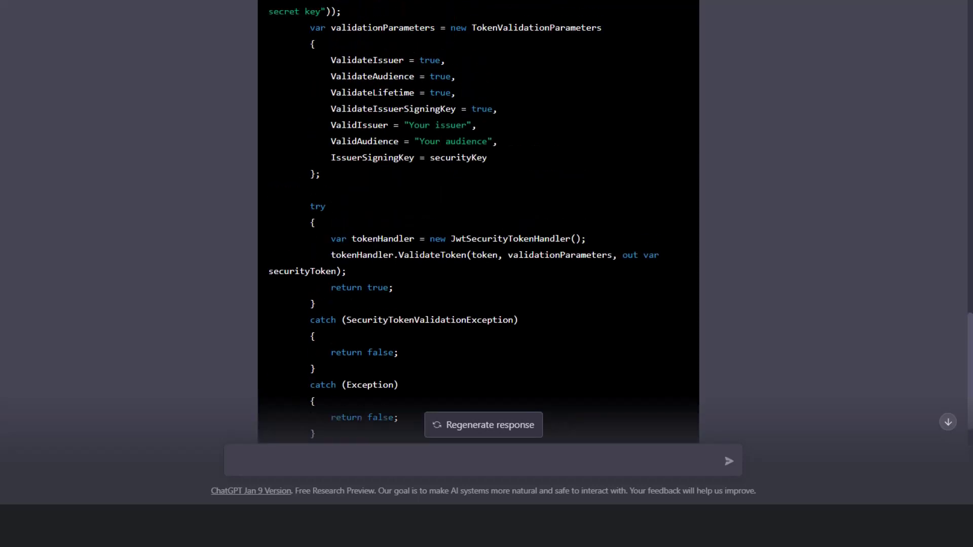
scroll(478, 222, down, 2)
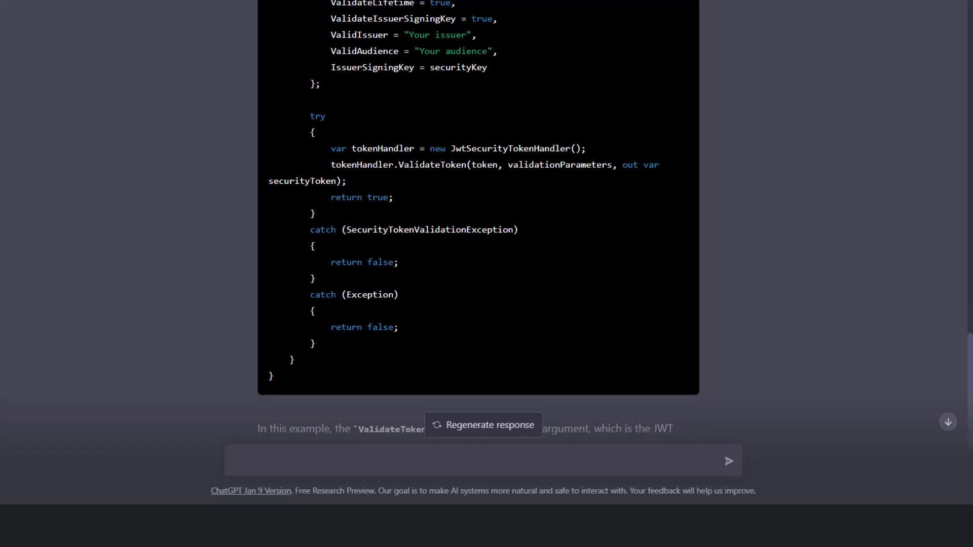
scroll(563, 103, down, 6)
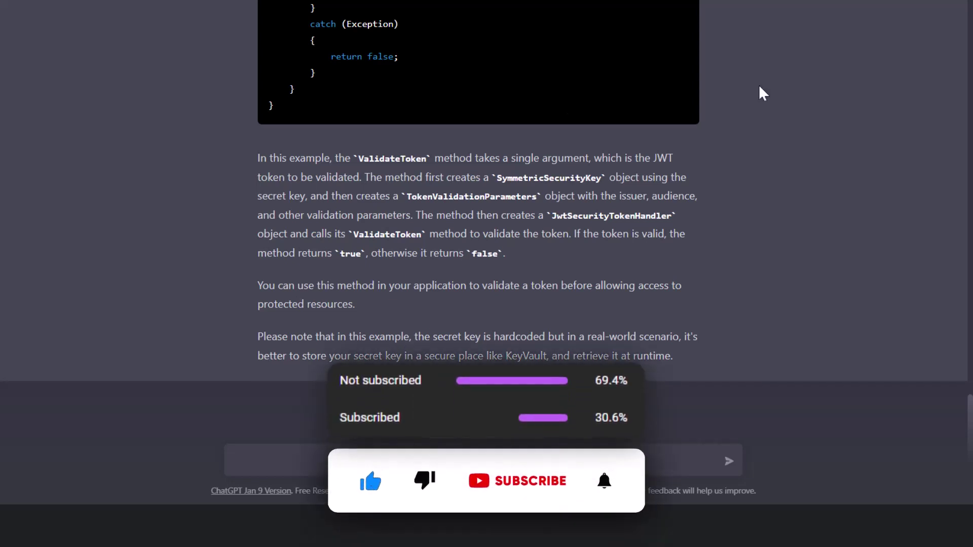
scroll(847, 192, up, 5)
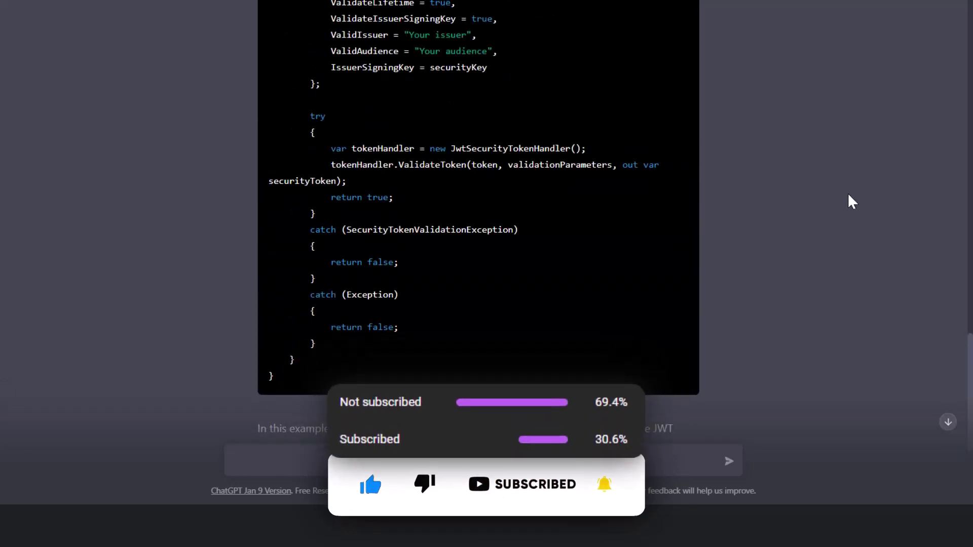
scroll(848, 195, up, 8)
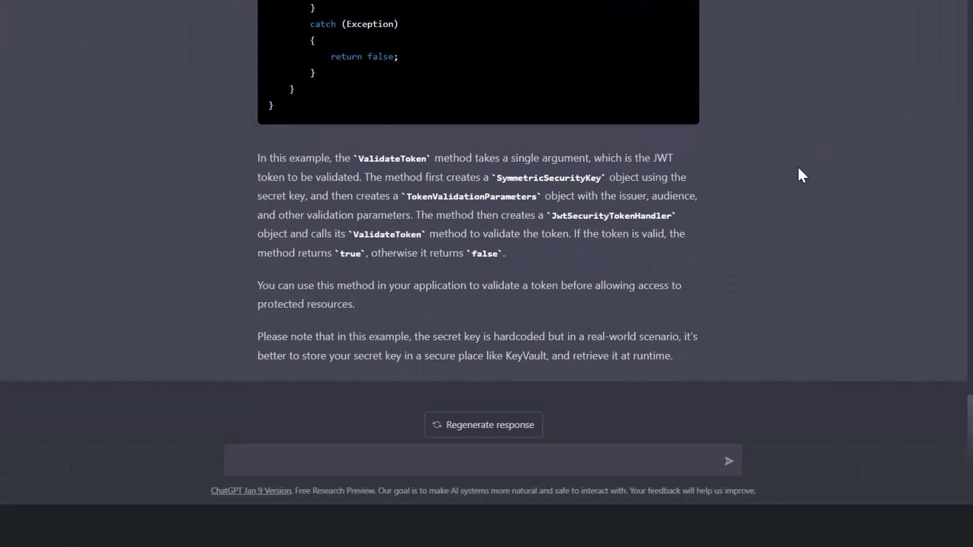
Step: Paste and send "how could I build a product management software in asp.net core"
scroll(798, 168, up, 12)
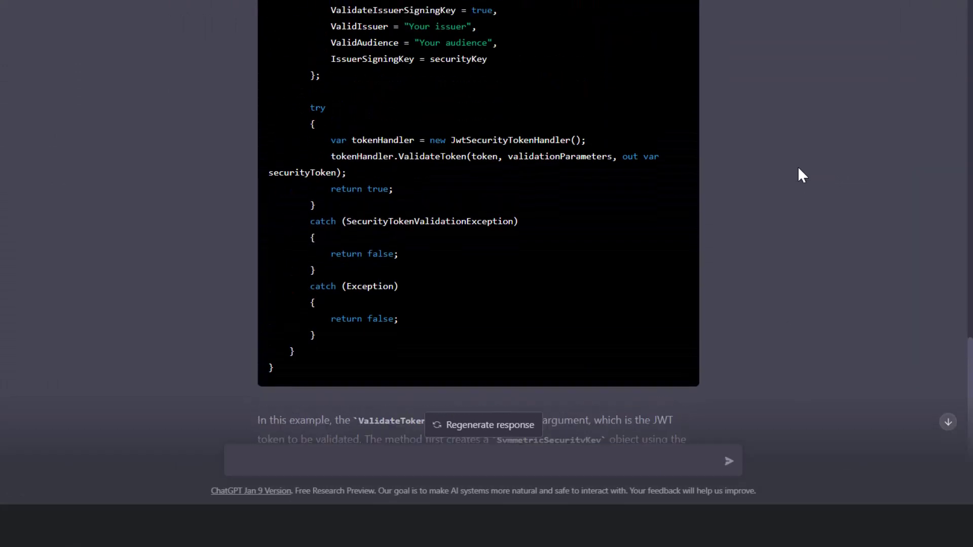
scroll(762, 179, up, 2)
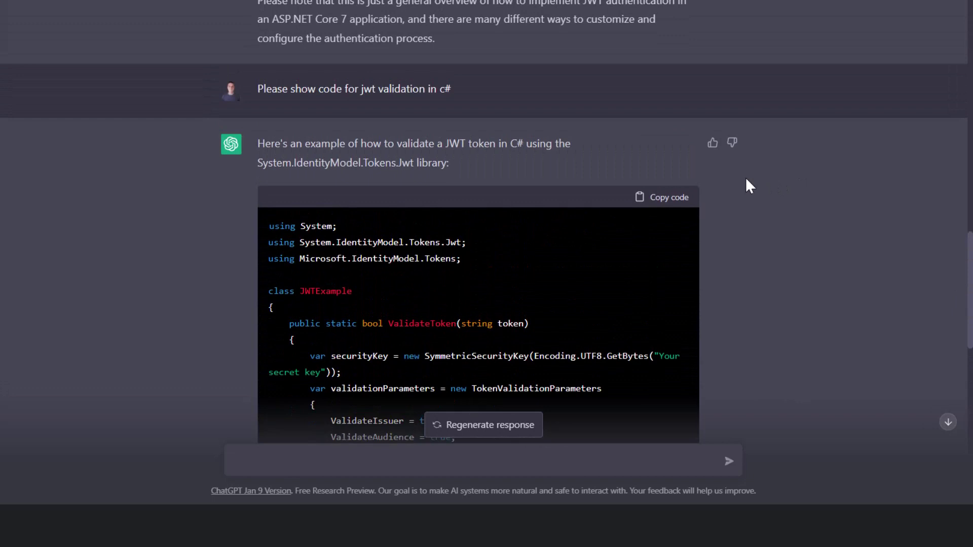
scroll(750, 186, down, 14)
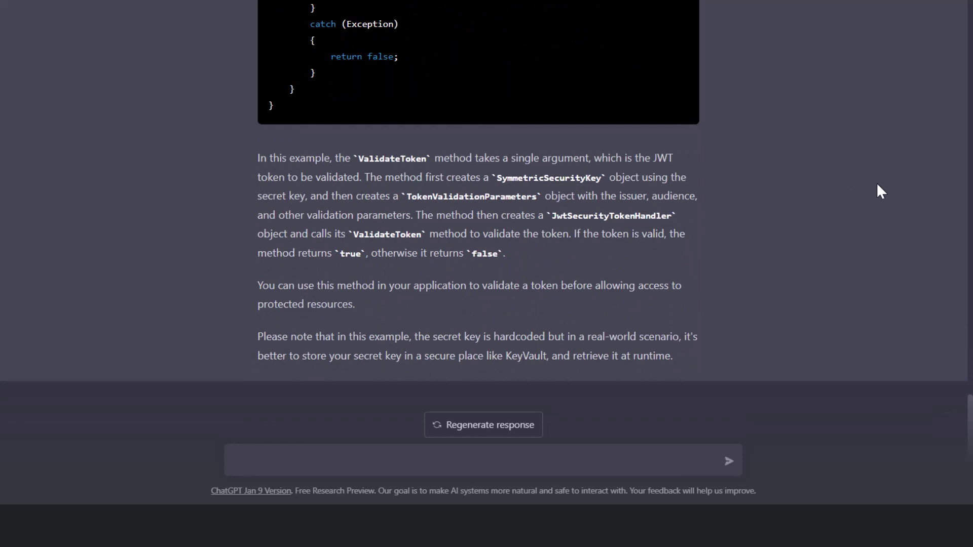
scroll(880, 191, up, 8)
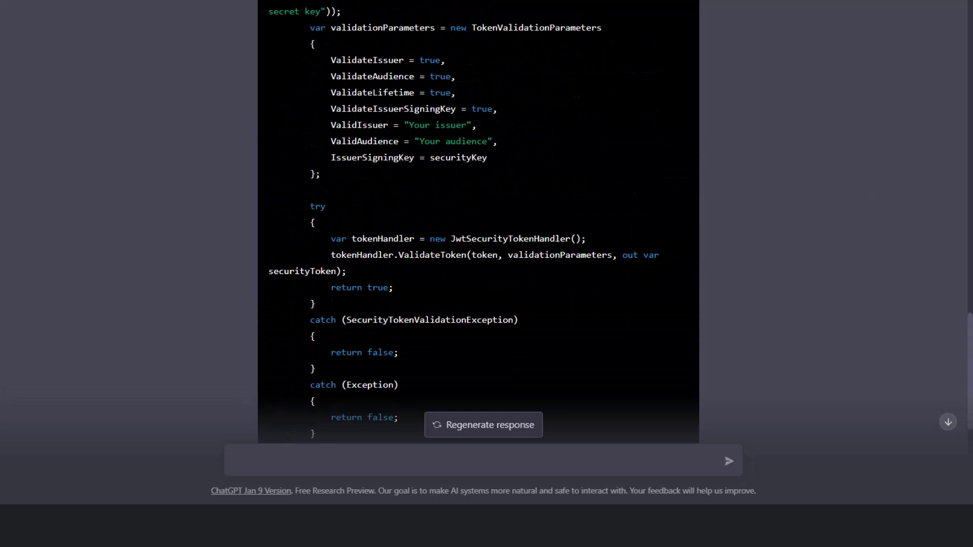
click(397, 457)
text(how could I build a product management software in asp.net core)
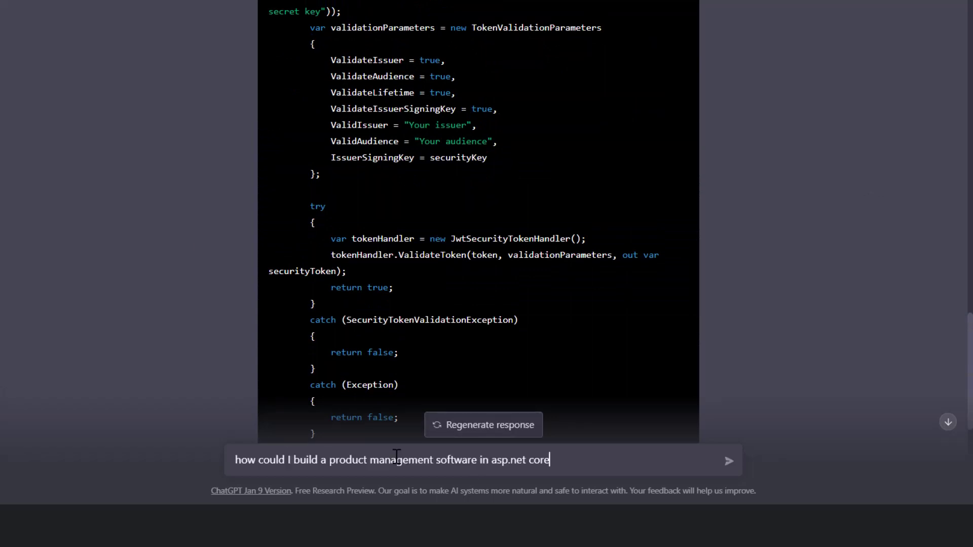
scroll(731, 263, down, 2)
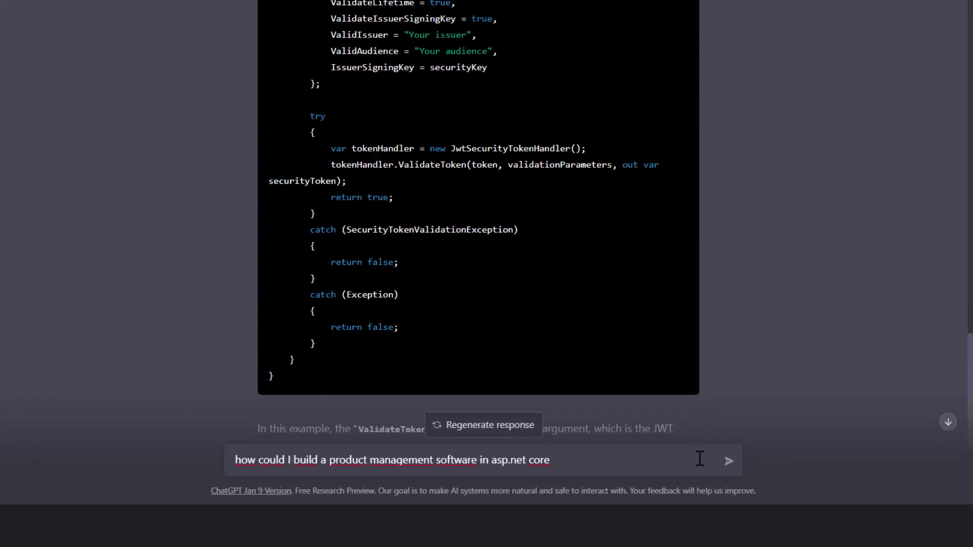
key(Return)
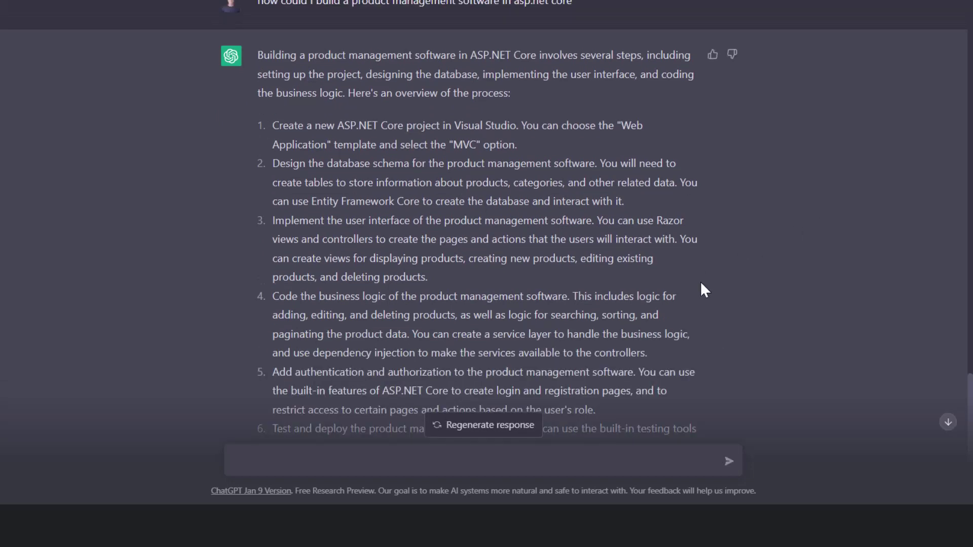
scroll(700, 283, up, 3)
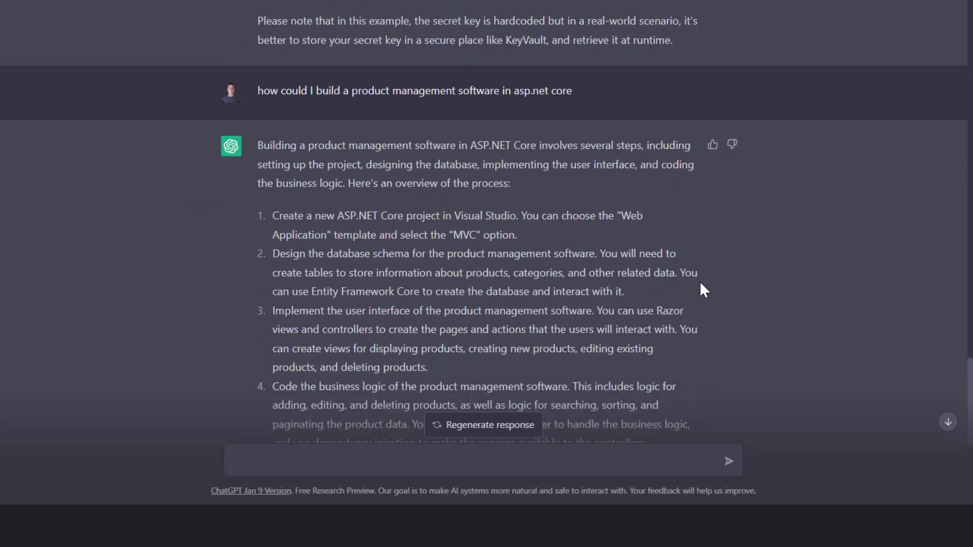
scroll(700, 284, up, 3)
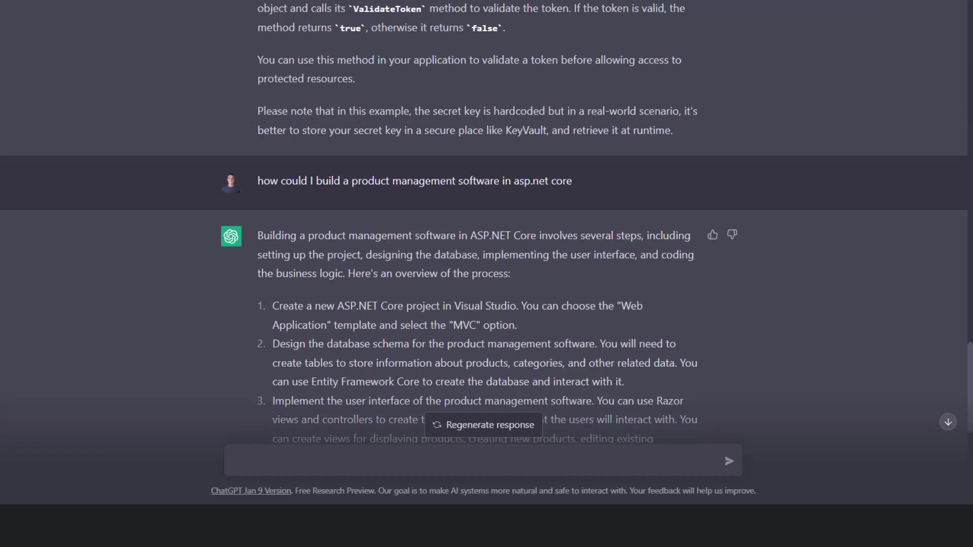
scroll(469, 335, up, 19)
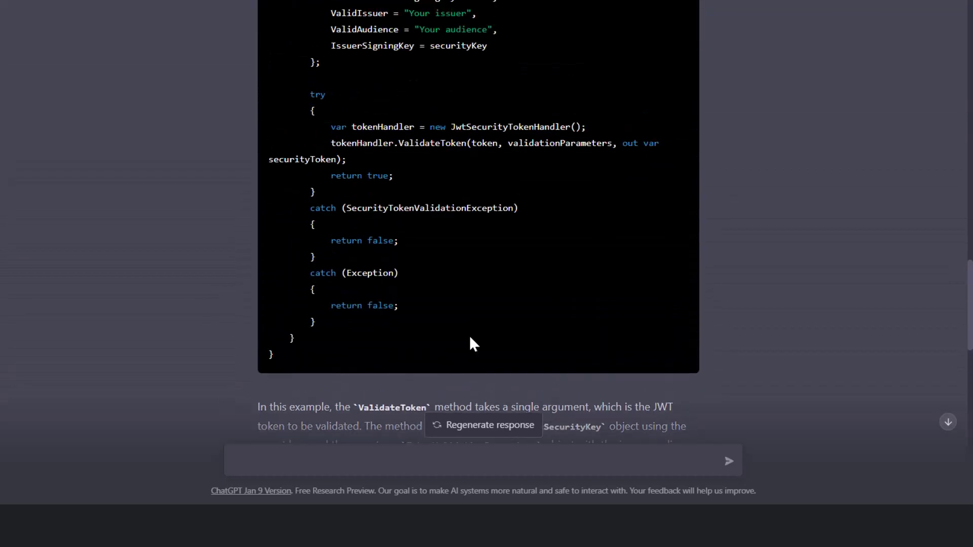
scroll(561, 202, up, 3)
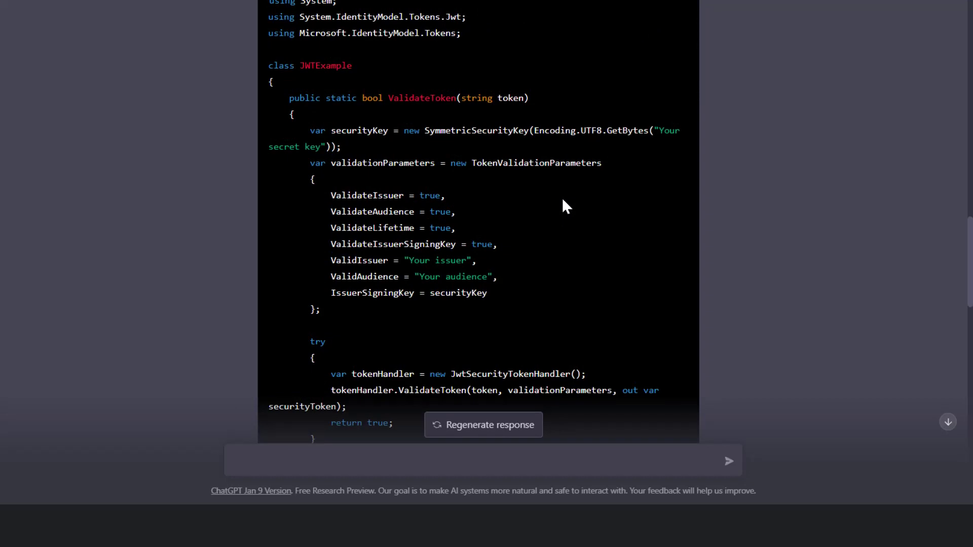
scroll(562, 200, up, 3)
scroll(562, 201, down, 3)
scroll(562, 201, up, 3)
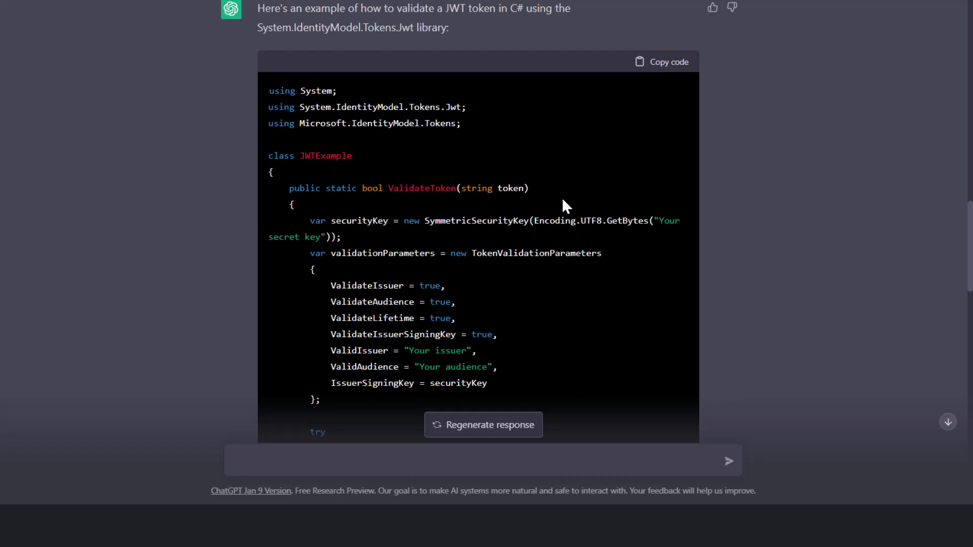
scroll(565, 202, down, 3)
scroll(651, 202, up, 3)
scroll(658, 213, down, 3)
scroll(654, 256, down, 5)
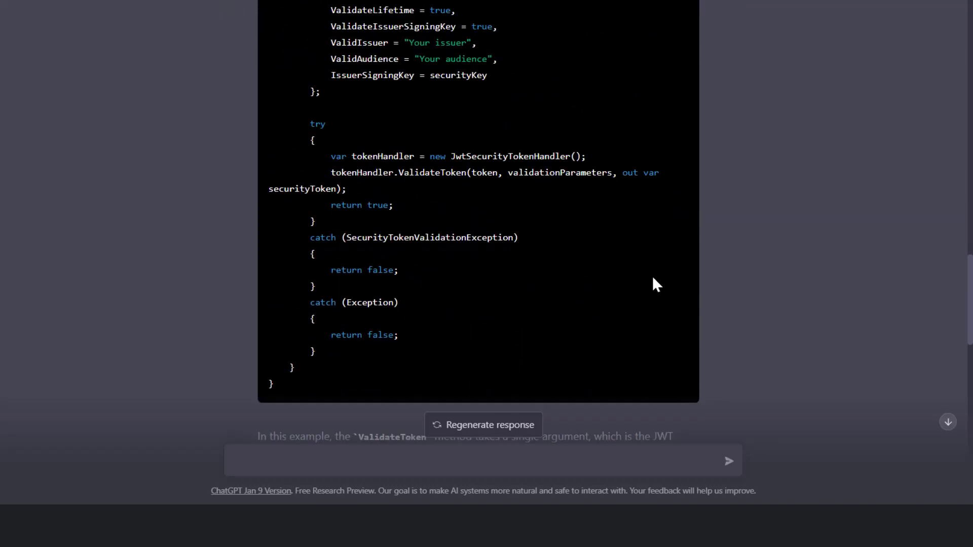
scroll(645, 296, down, 5)
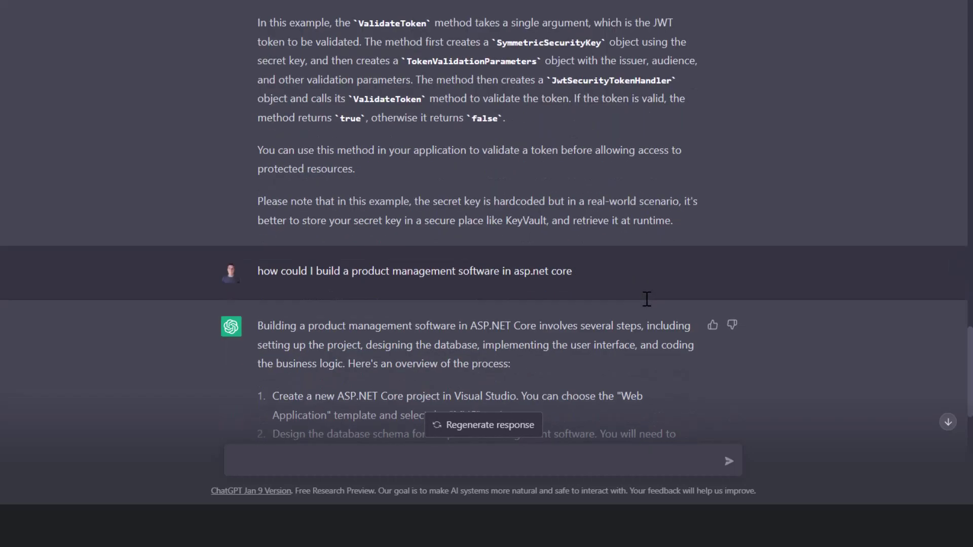
scroll(646, 299, down, 2)
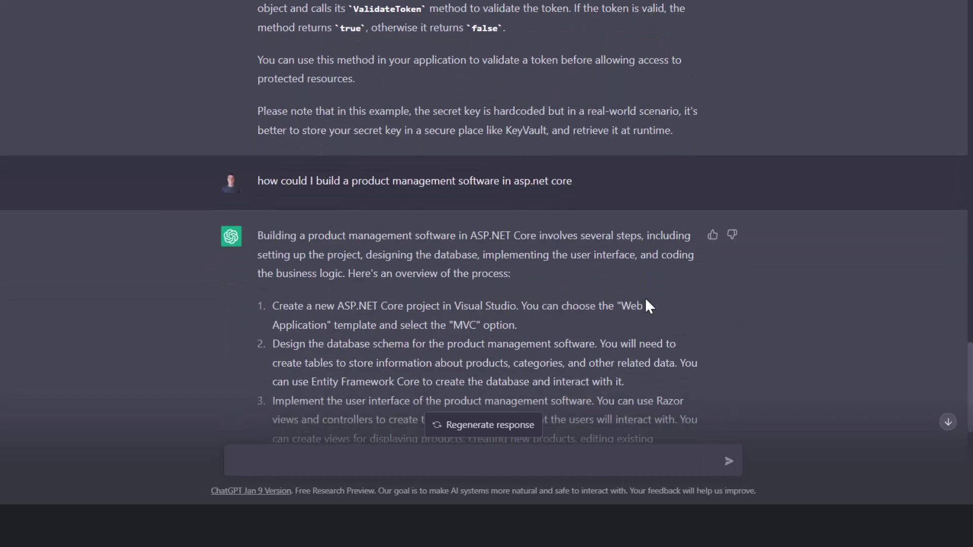
scroll(646, 300, down, 3)
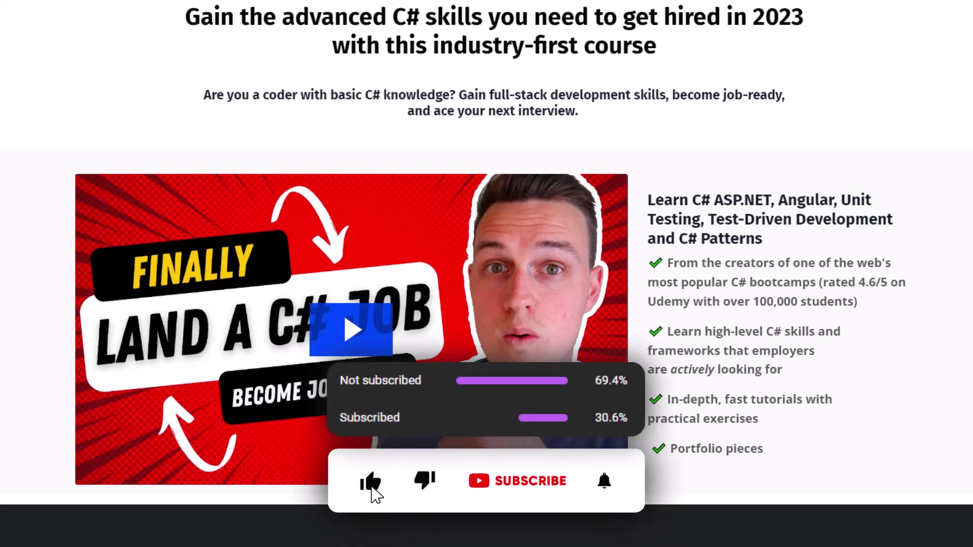
scroll(487, 253, down, 8)
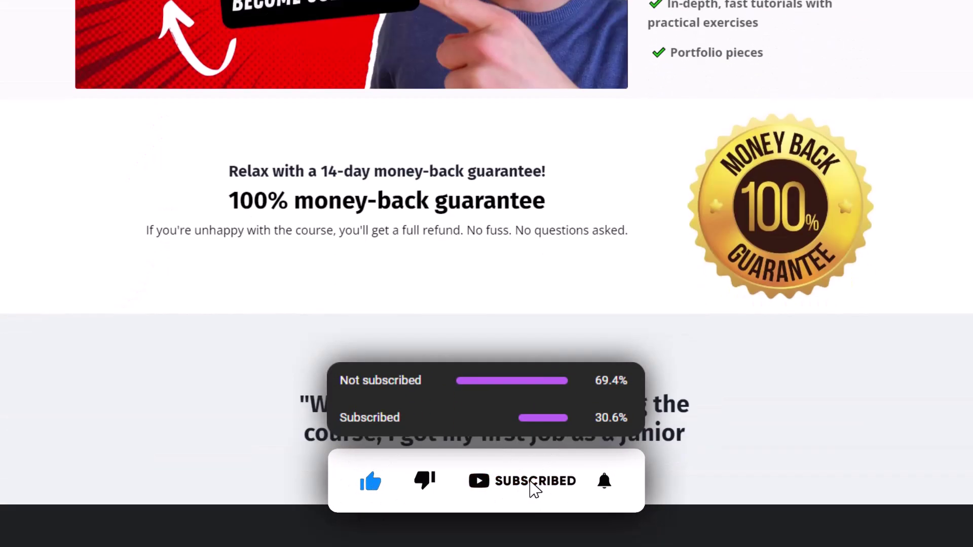
scroll(486, 253, down, 20)
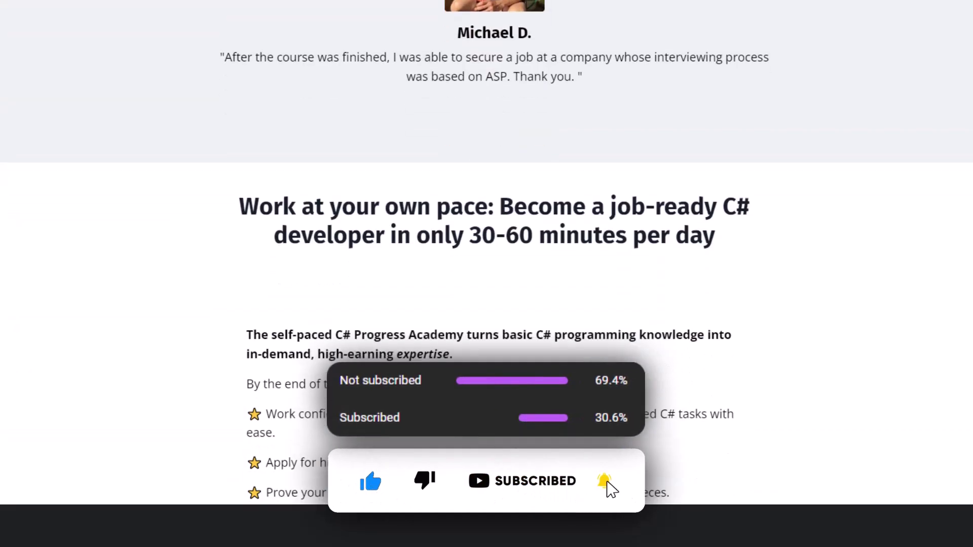